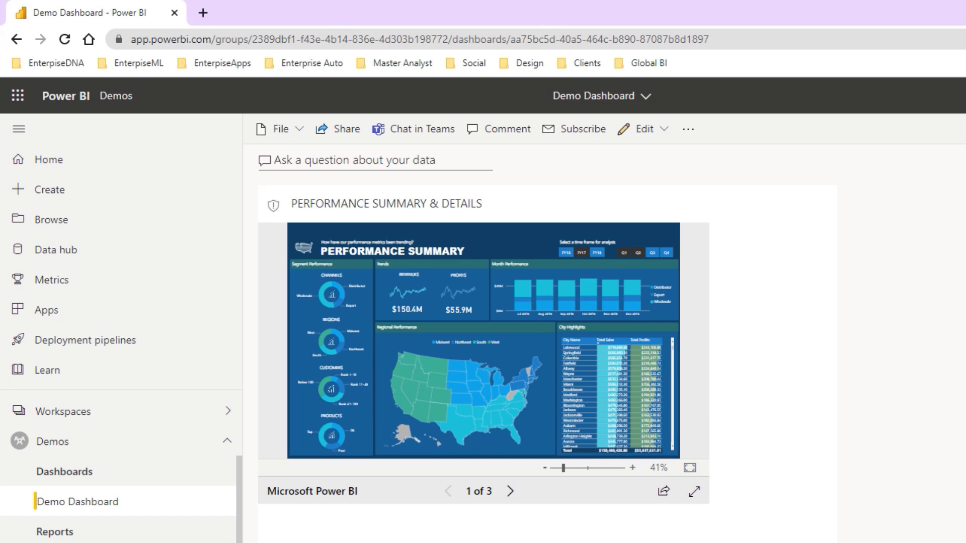
# Examine the February 2018 Learning Summit Demo report, including its Customer Segmentation page, and compare it with the Demo Dashboard.
pyautogui.click(186, 542)
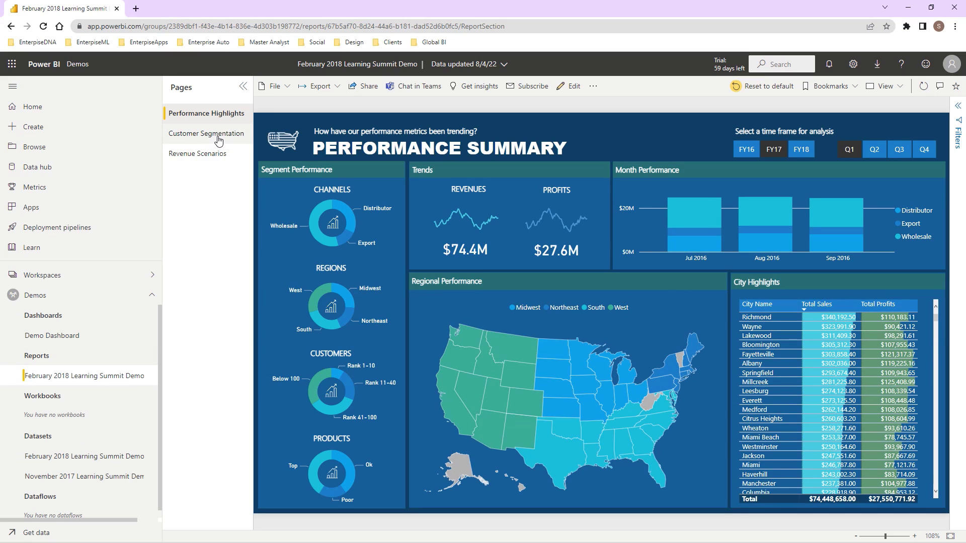
pyautogui.click(215, 135)
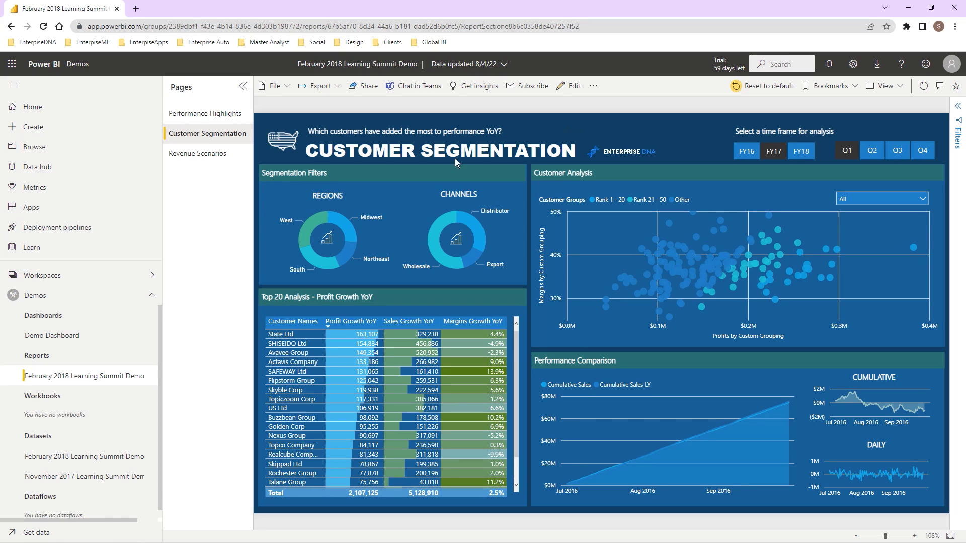
pyautogui.click(86, 337)
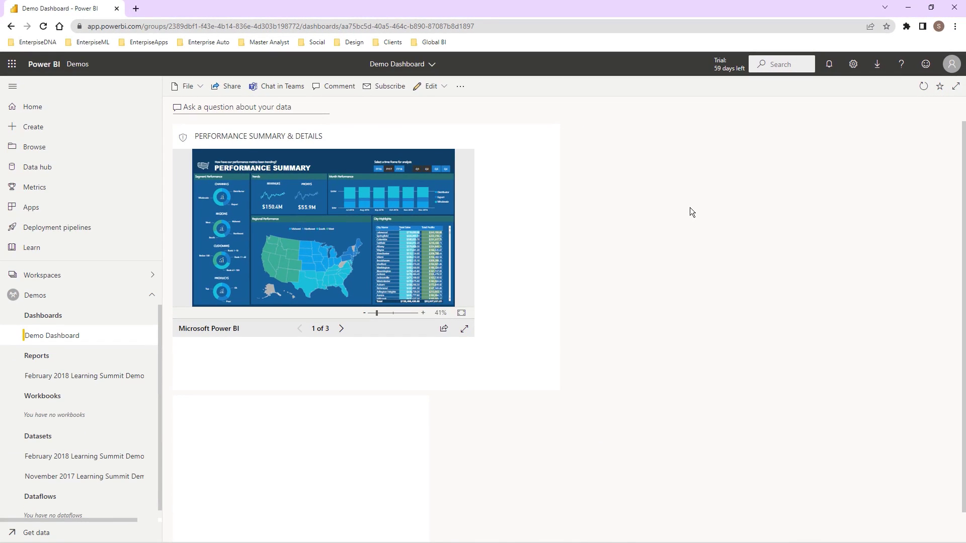
pyautogui.click(53, 377)
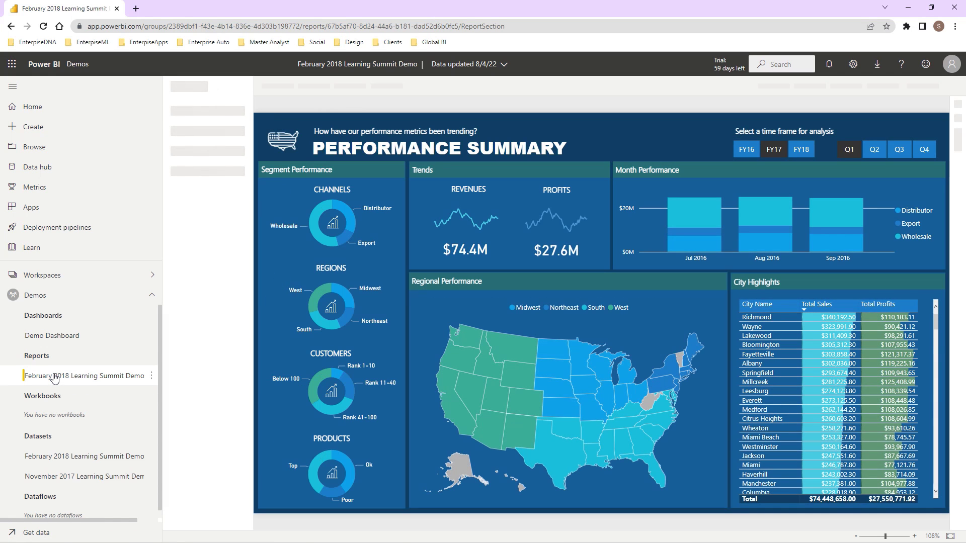
pyautogui.click(206, 133)
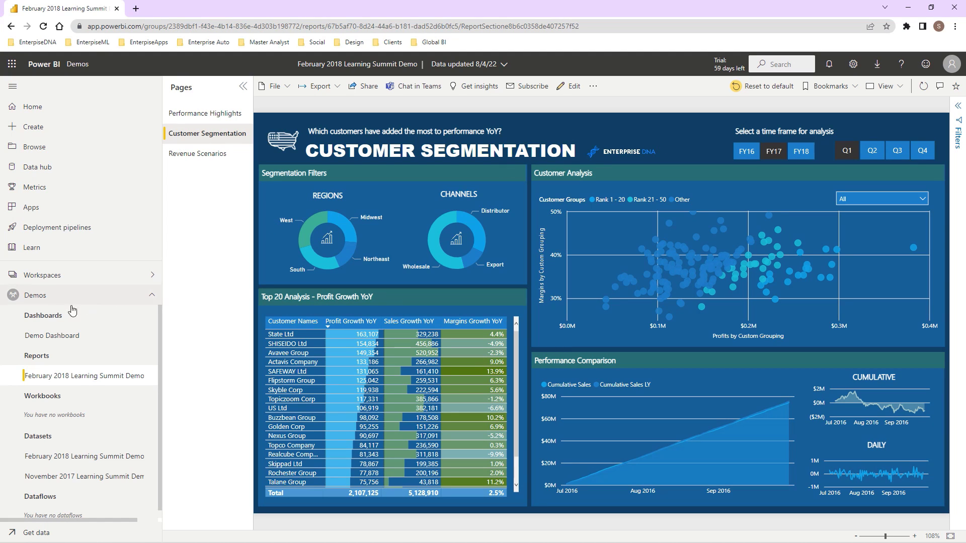
pyautogui.click(71, 337)
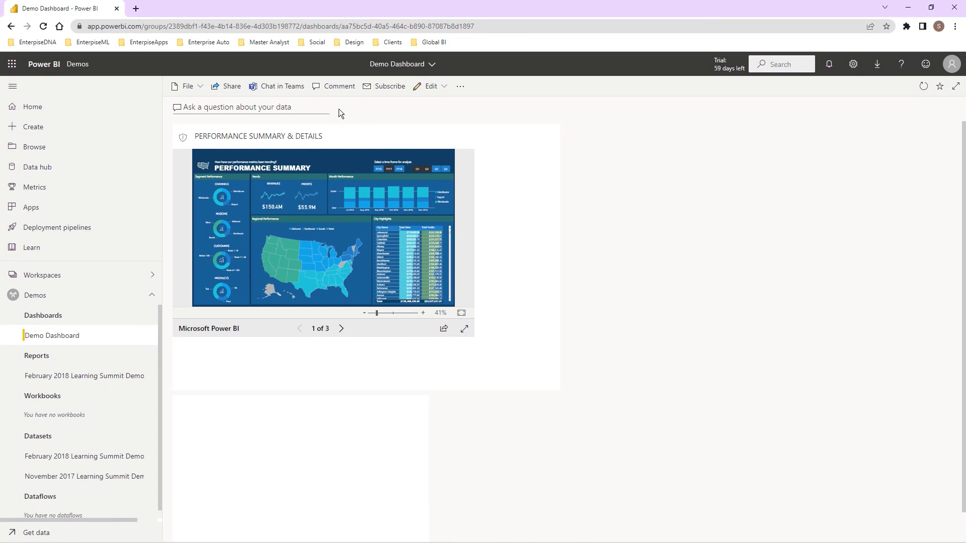
pyautogui.click(45, 376)
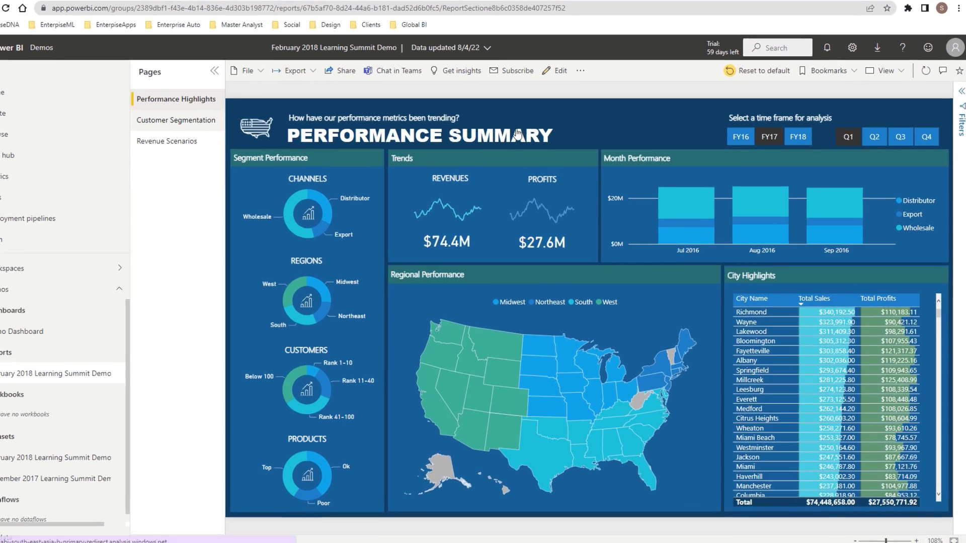
pyautogui.click(209, 129)
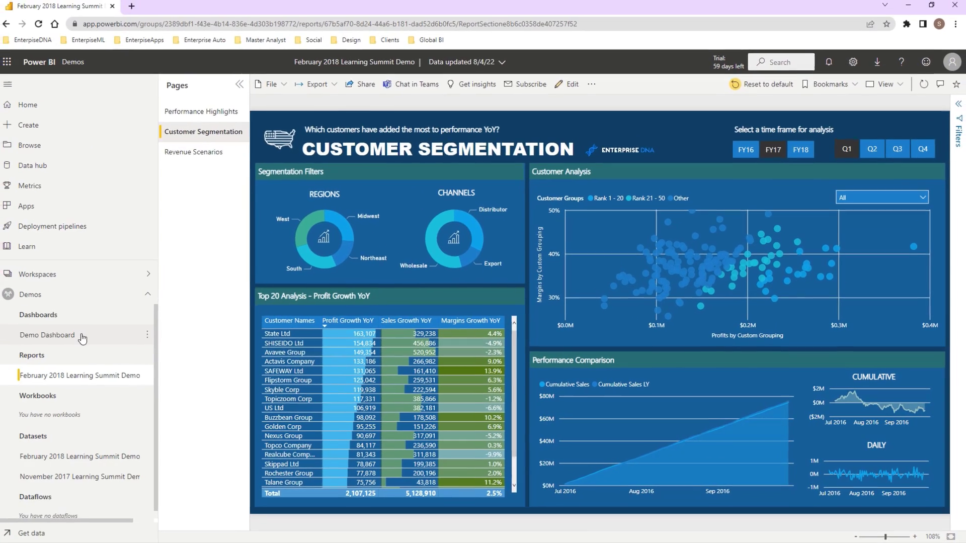
pyautogui.click(81, 336)
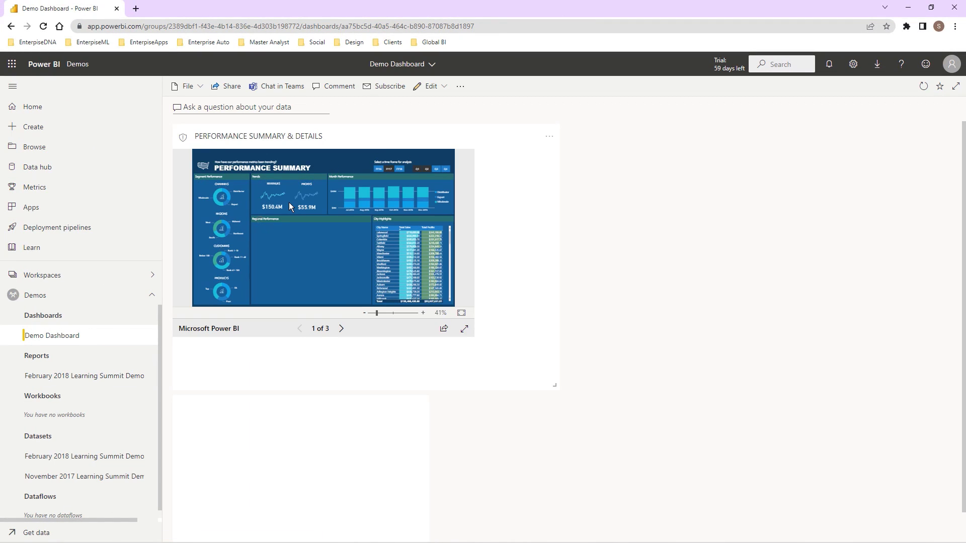
pyautogui.click(63, 375)
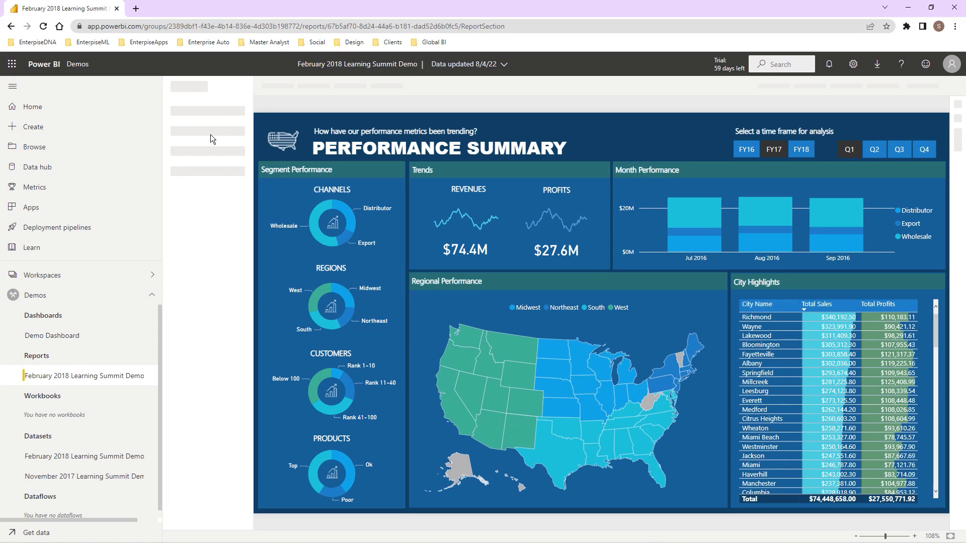
pyautogui.click(210, 134)
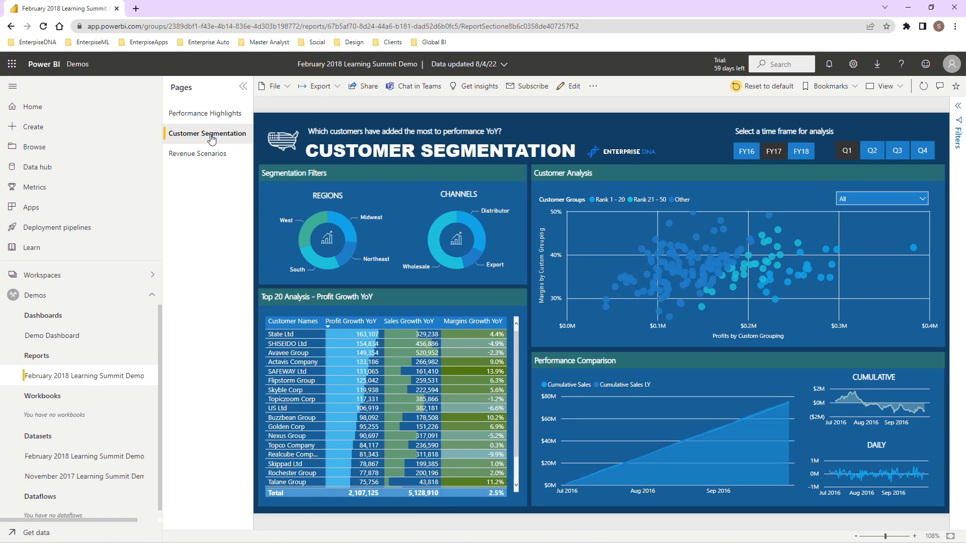
pyautogui.click(65, 336)
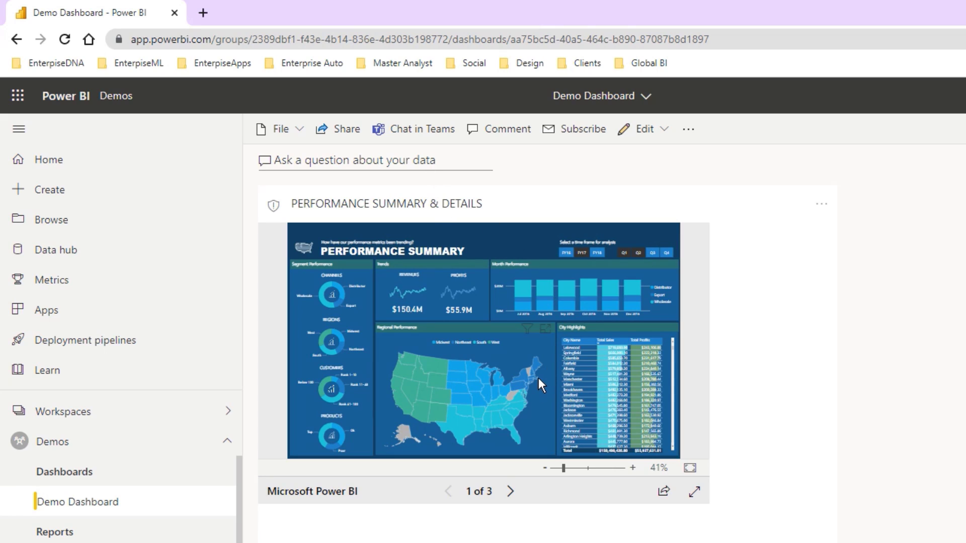
pyautogui.moveTo(620, 366)
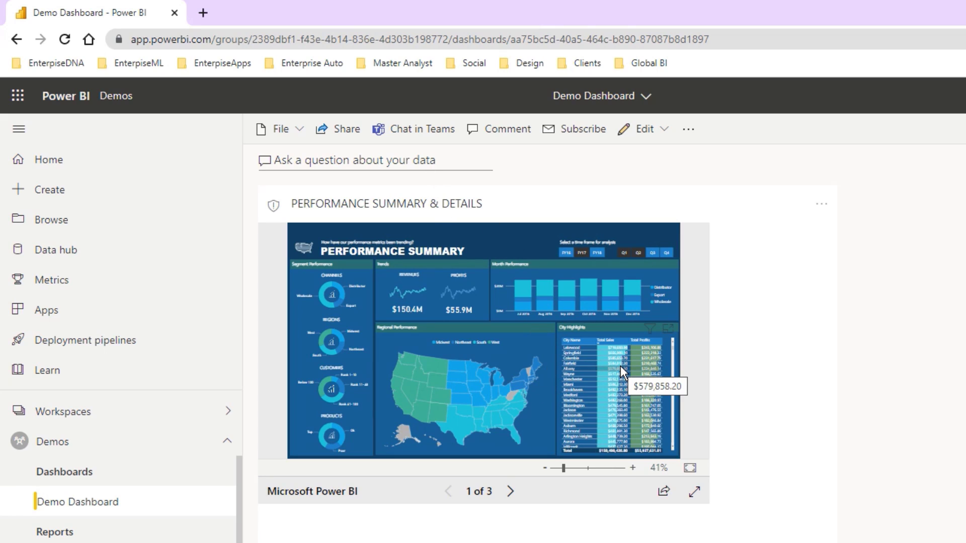
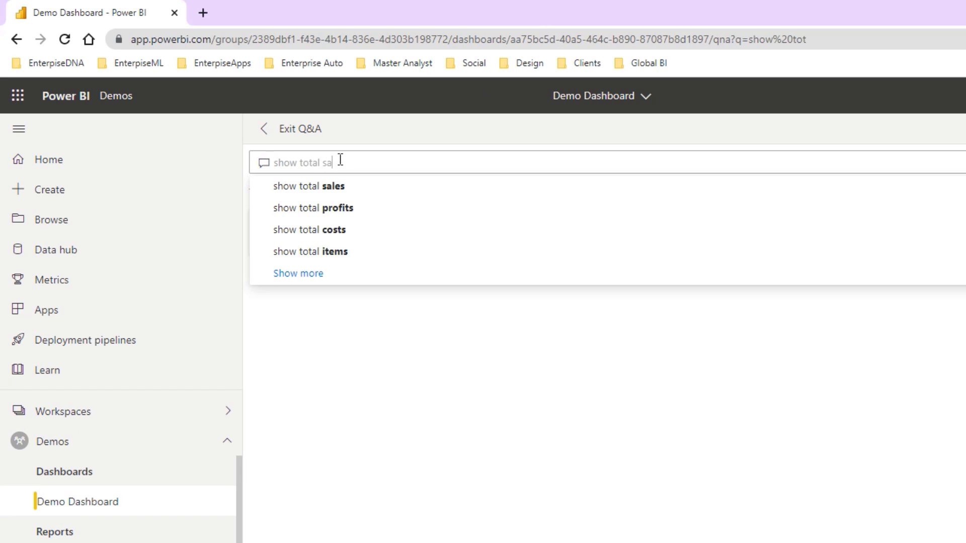
# Ask the dashboard to "show total sales by customer name" and reveal the chart's build options and the Key Measures fields.
pyautogui.write('customer name')
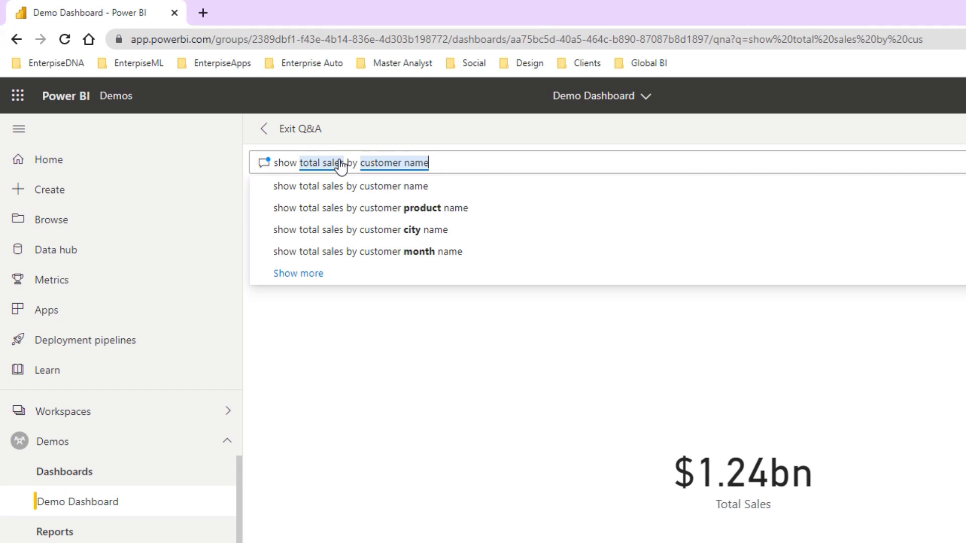
pyautogui.press('Return')
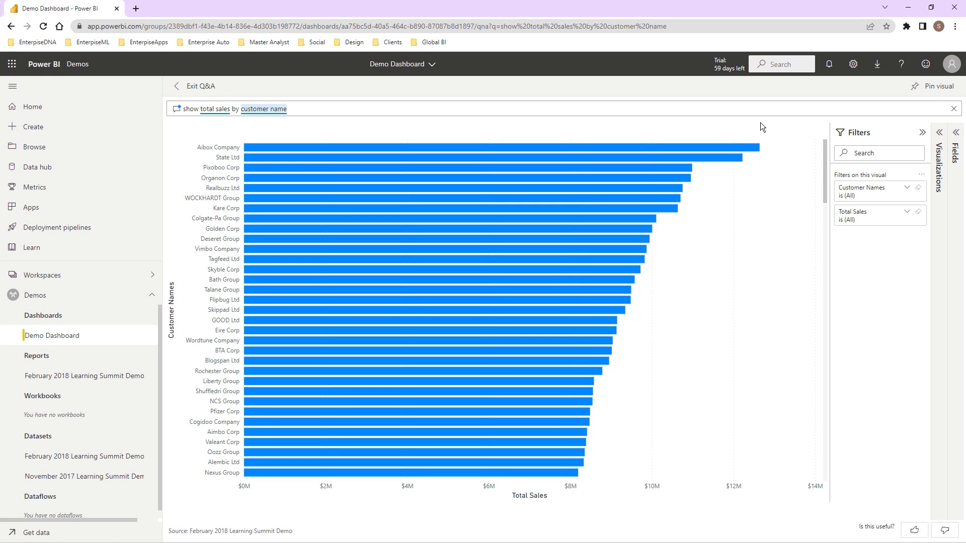
pyautogui.click(939, 146)
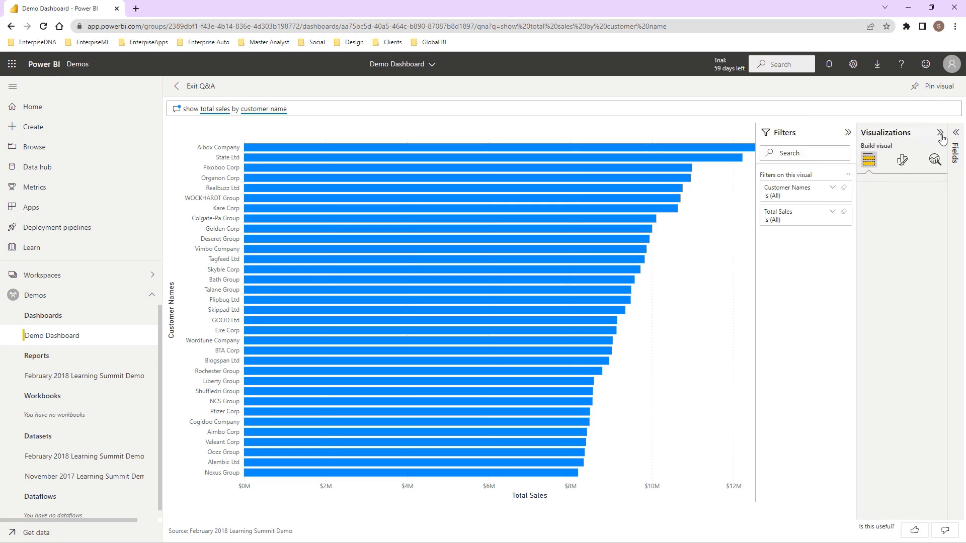
pyautogui.click(956, 142)
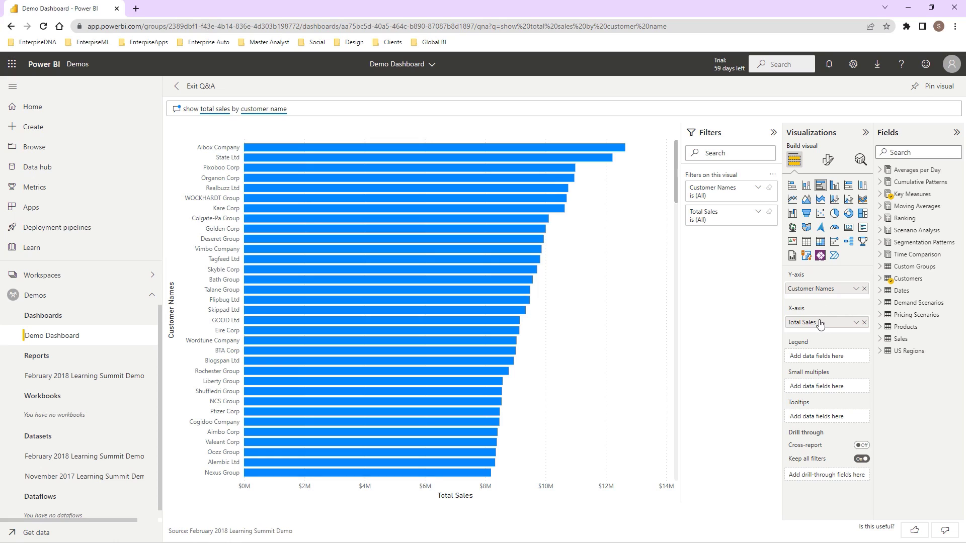
pyautogui.click(880, 195)
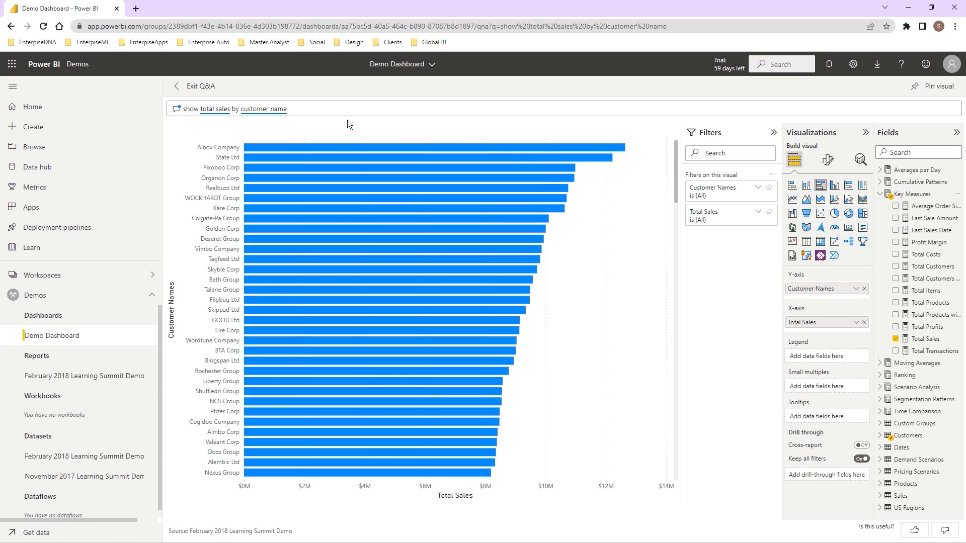
# Change the question to "show total sales and total profits by city name" and turn the result into a clustered bar chart.
pyautogui.moveTo(288, 109); pyautogui.dragTo(231, 109)
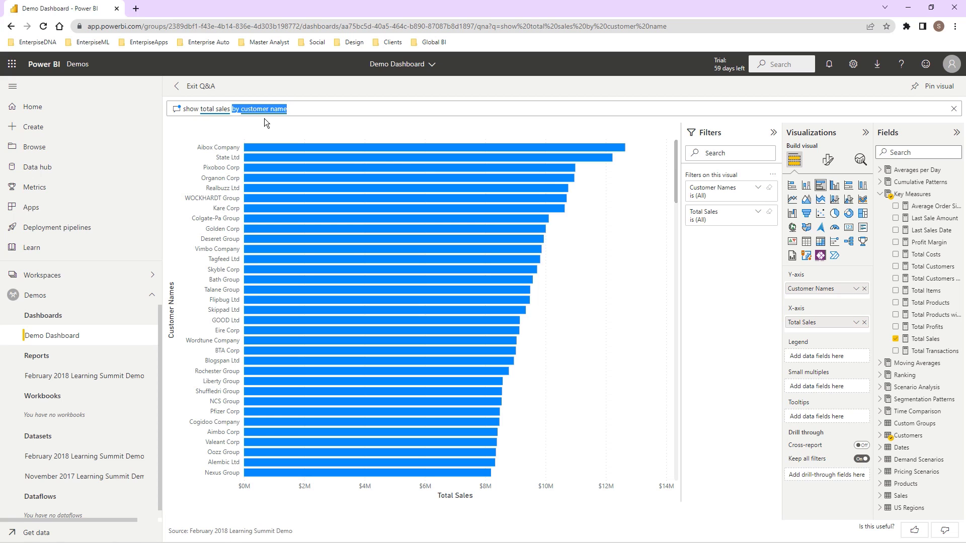
pyautogui.press('BackSpace')
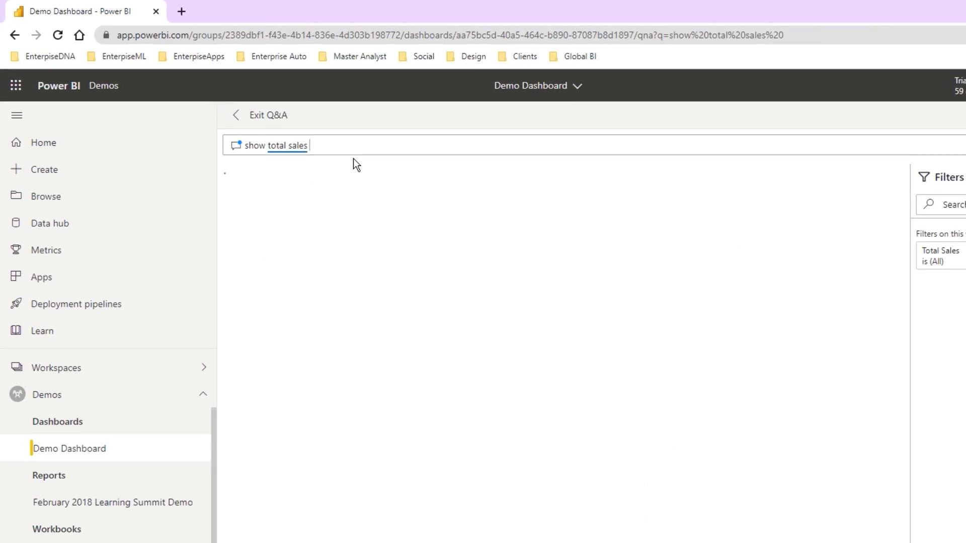
pyautogui.write('a')
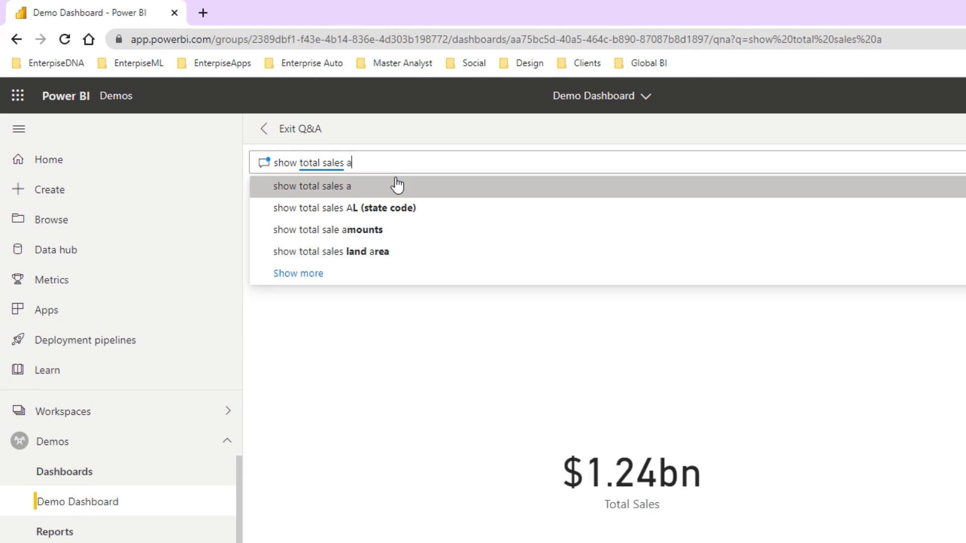
pyautogui.write('nd tot')
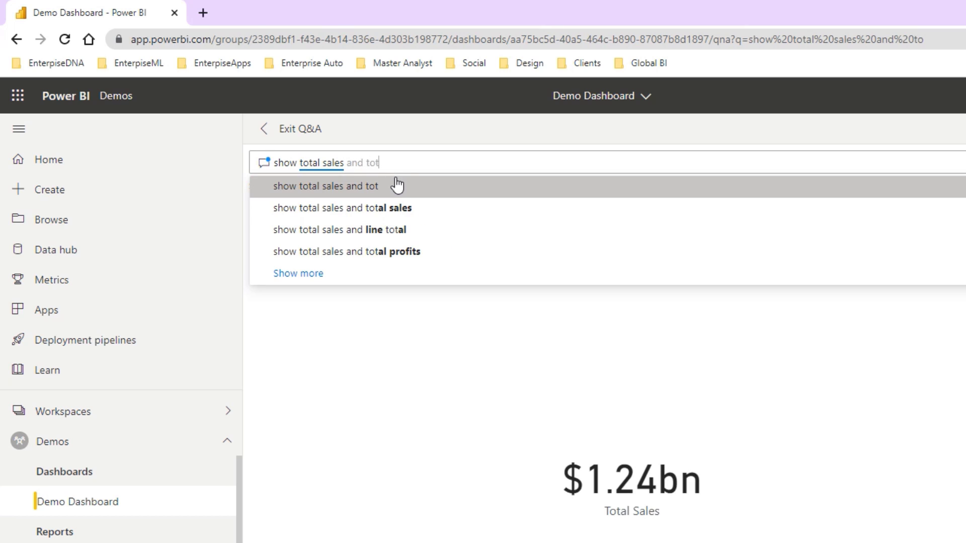
pyautogui.write('al profits')
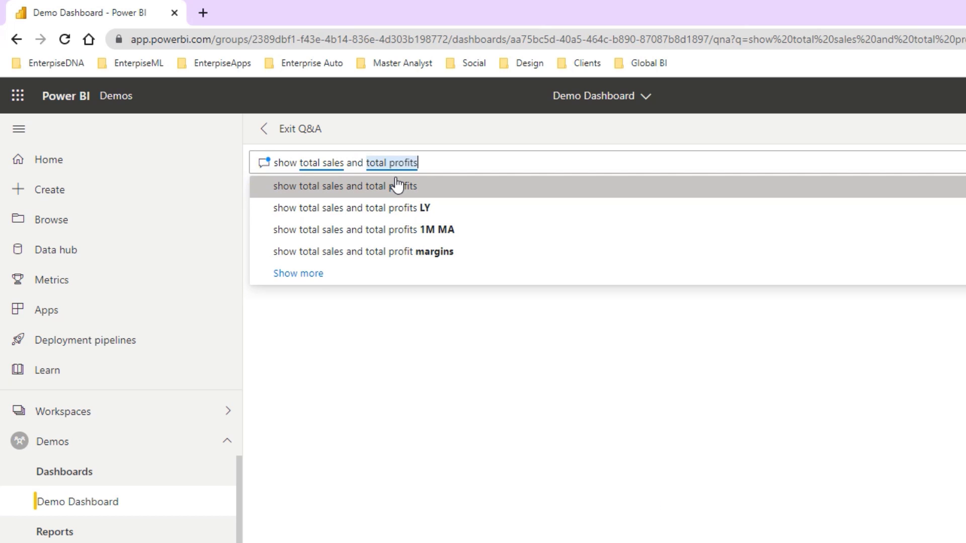
pyautogui.write(' by c')
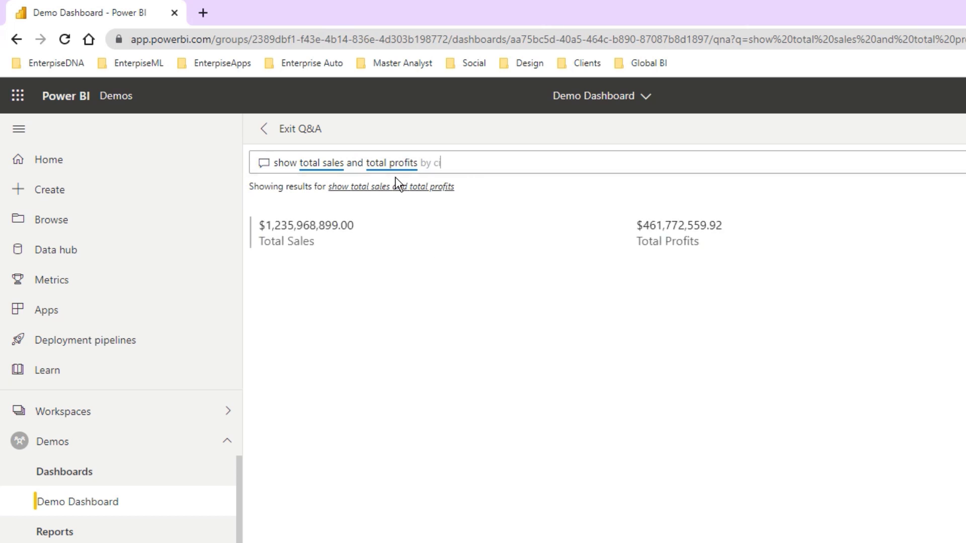
pyautogui.write('ity aame')
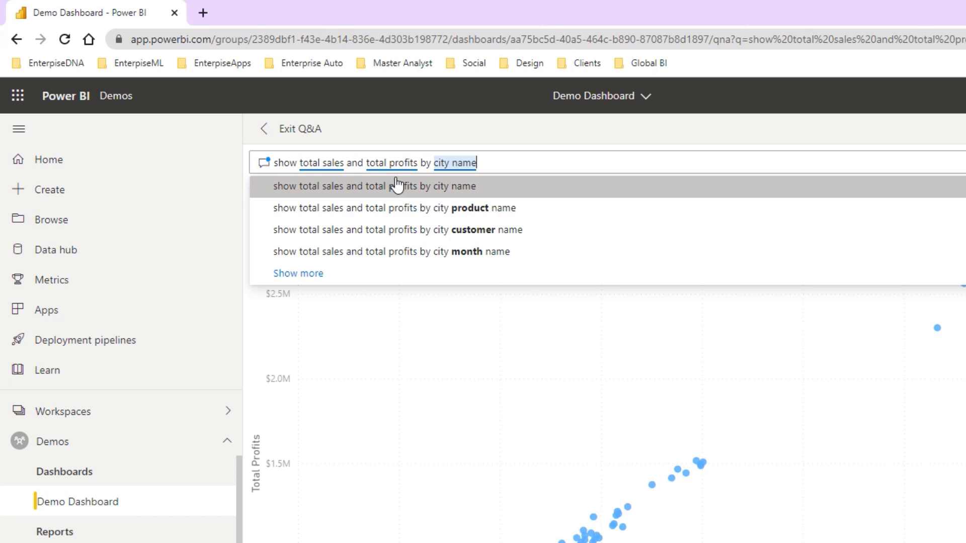
pyautogui.click(397, 185)
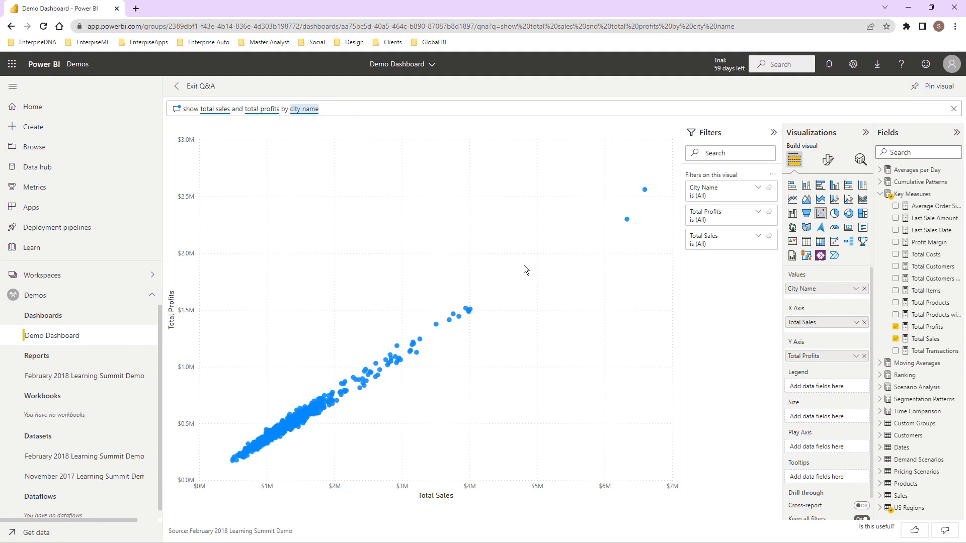
pyautogui.click(819, 185)
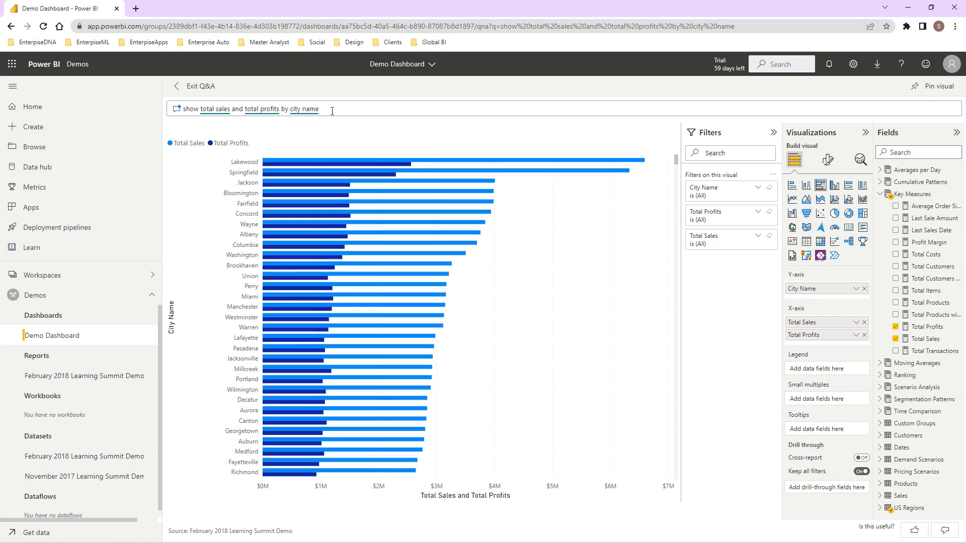
# Clear the entire question about total sales and total profits by city name.
pyautogui.moveTo(332, 111); pyautogui.dragTo(181, 106)
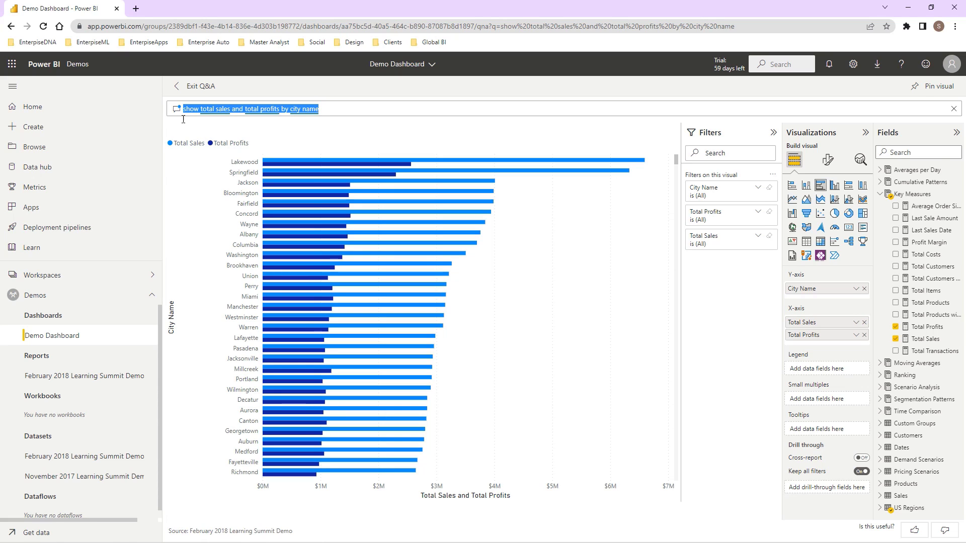
pyautogui.press('BackSpace')
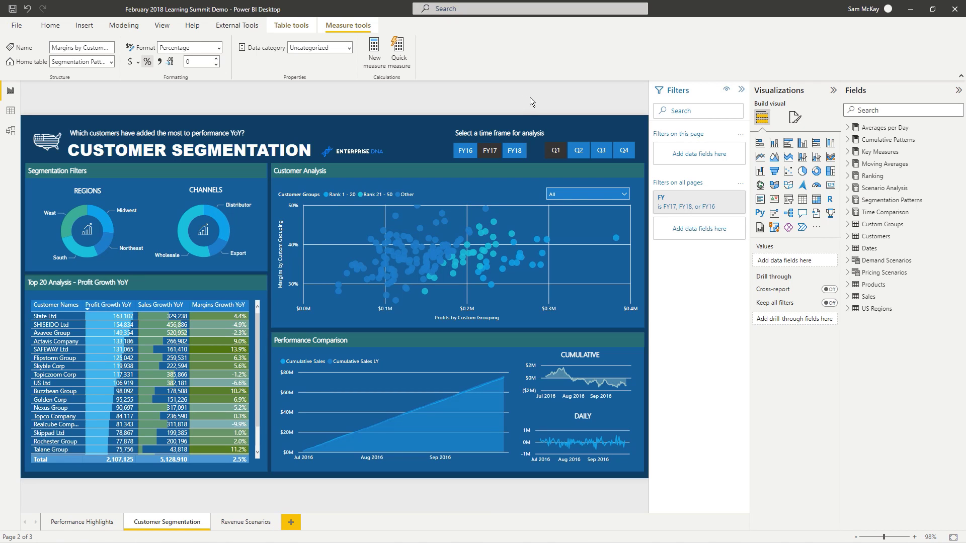
# In Power BI Desktop, examine the DAX formula of the Margins by Custom Grouping measure in the Segmentation Patterns table.
pyautogui.click(858, 200)
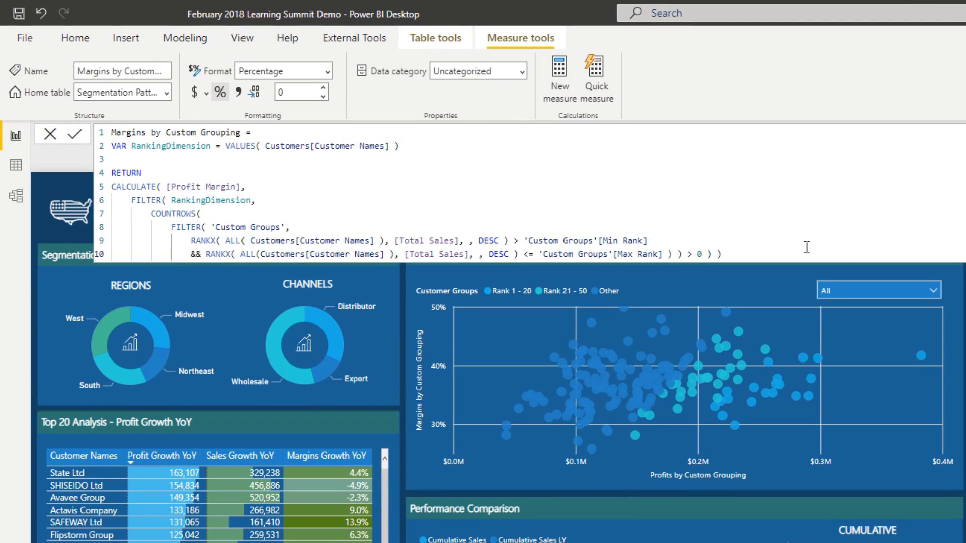
pyautogui.moveTo(806, 247); pyautogui.dragTo(111, 130)
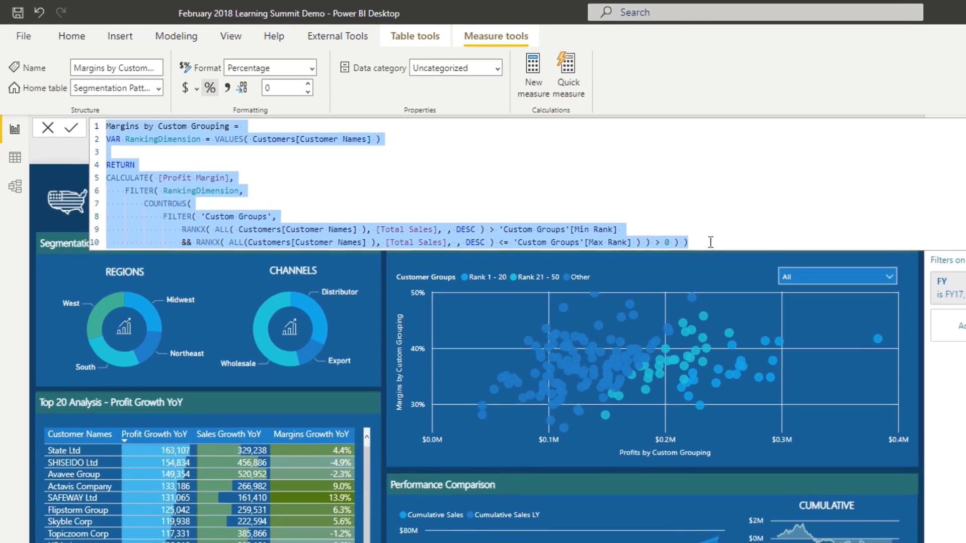
pyautogui.click(747, 254)
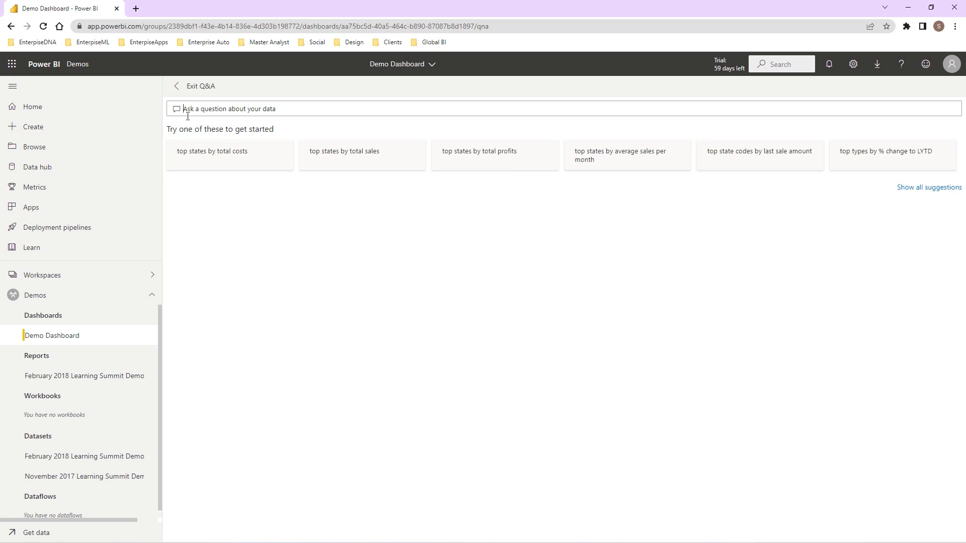
# Ask the dashboard Q&A to "show profits by customers grouping".
pyautogui.write('show ')
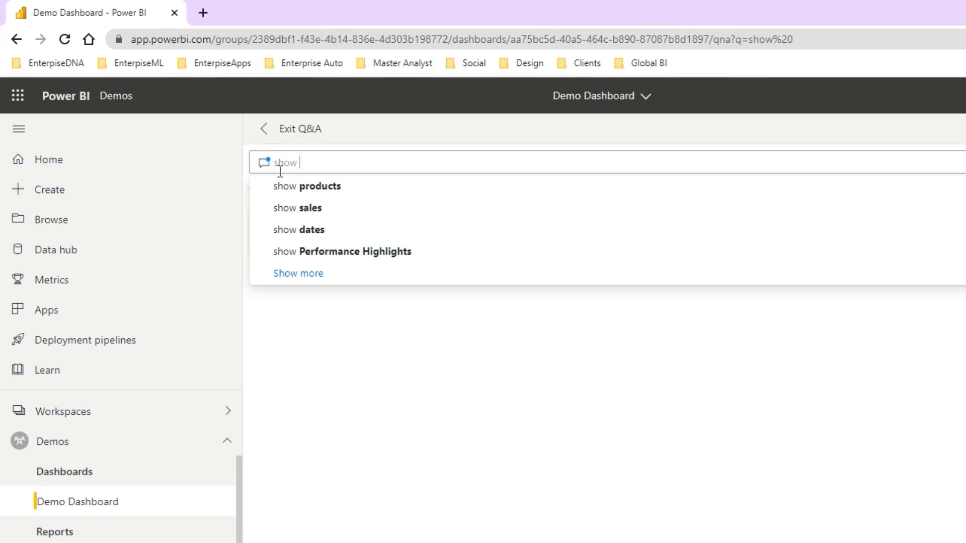
pyautogui.write('profits ')
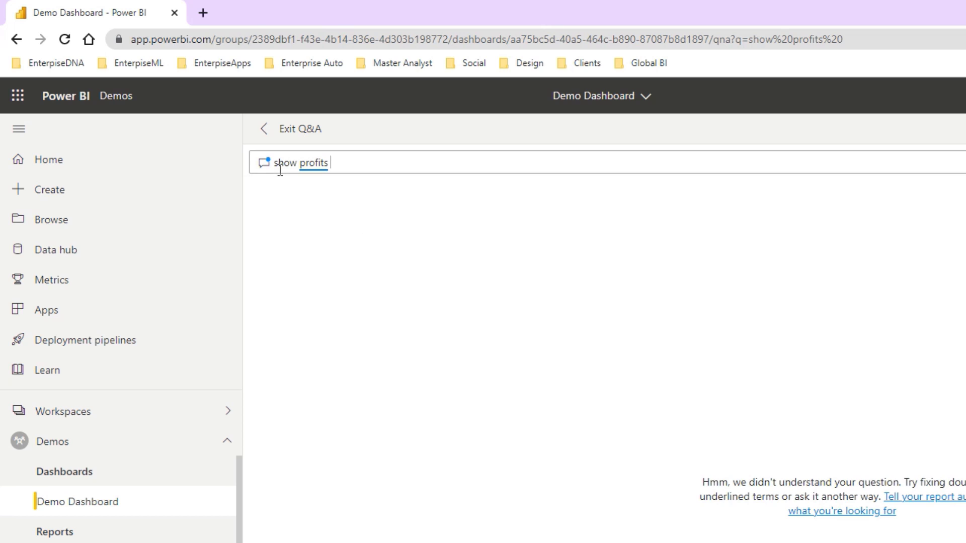
pyautogui.write('by customer')
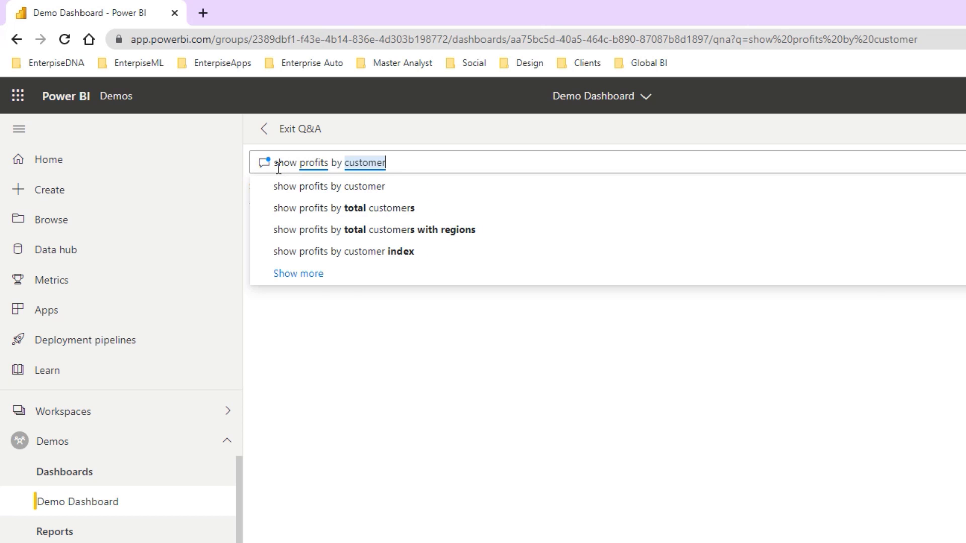
pyautogui.write('s grouping')
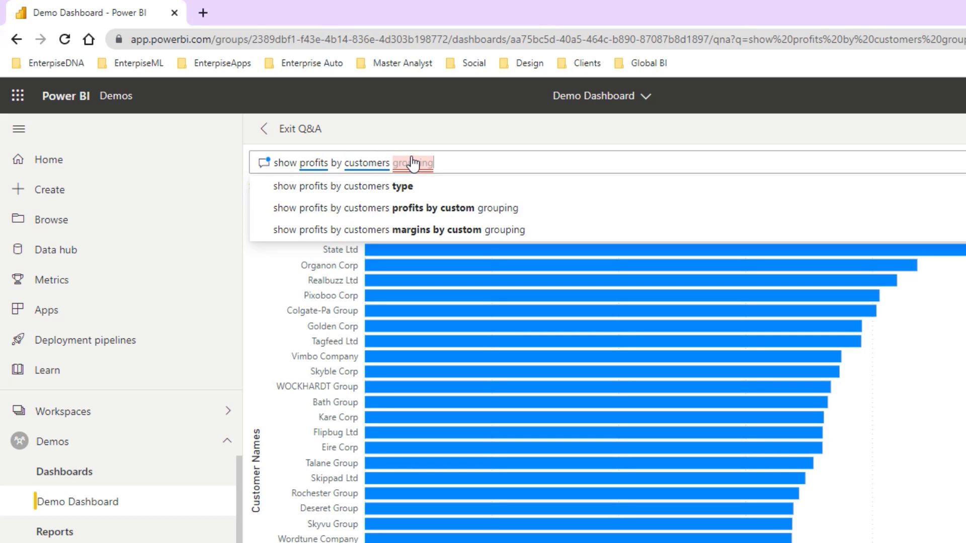
# Shorten the question to "show profits by customer", removing the word "grouping" and using the singular "customer".
pyautogui.press('BackSpace')
pyautogui.press('BackSpace')
pyautogui.press('BackSpace')
pyautogui.press('BackSpace')
pyautogui.press('BackSpace')
pyautogui.press('BackSpace')
pyautogui.press('BackSpace')
pyautogui.press('BackSpace')
pyautogui.press('BackSpace')
pyautogui.press('BackSpace')
pyautogui.press('BackSpace')
pyautogui.press('BackSpace')
pyautogui.press('BackSpace')
pyautogui.press('BackSpace')
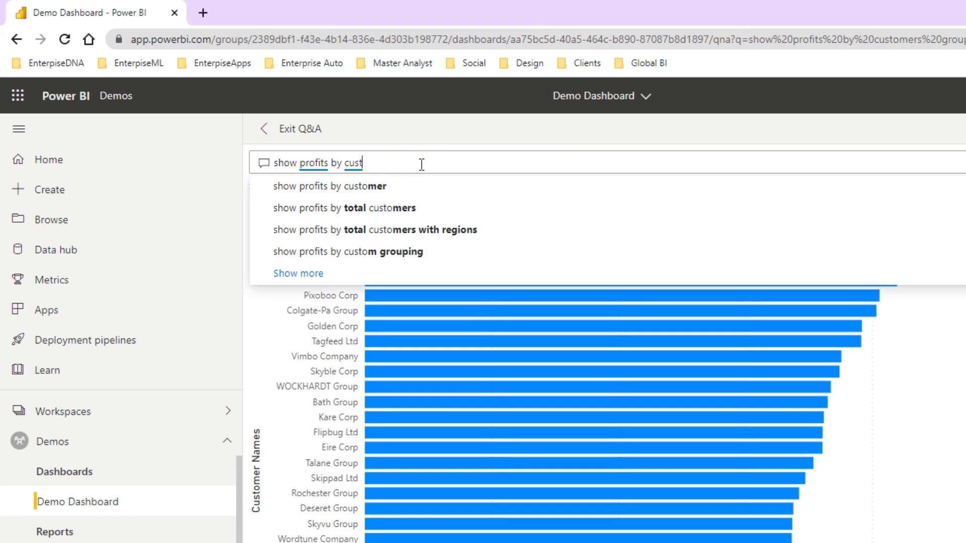
pyautogui.press('BackSpace')
pyautogui.press('BackSpace')
pyautogui.press('BackSpace')
pyautogui.press('BackSpace')
pyautogui.write('customer')
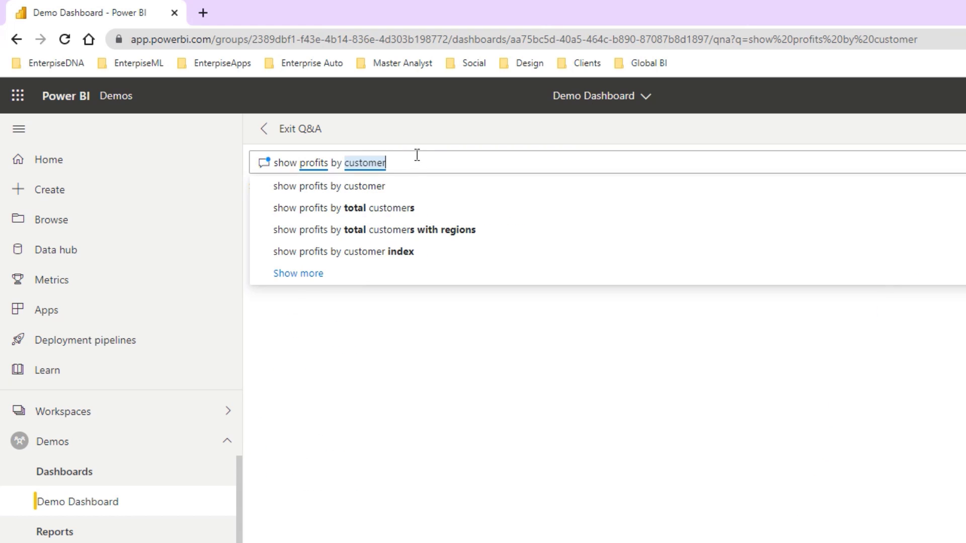
# Extend the question with "grouping versus margins by custom grouping" to compare profits with margins.
pyautogui.write('versus ')
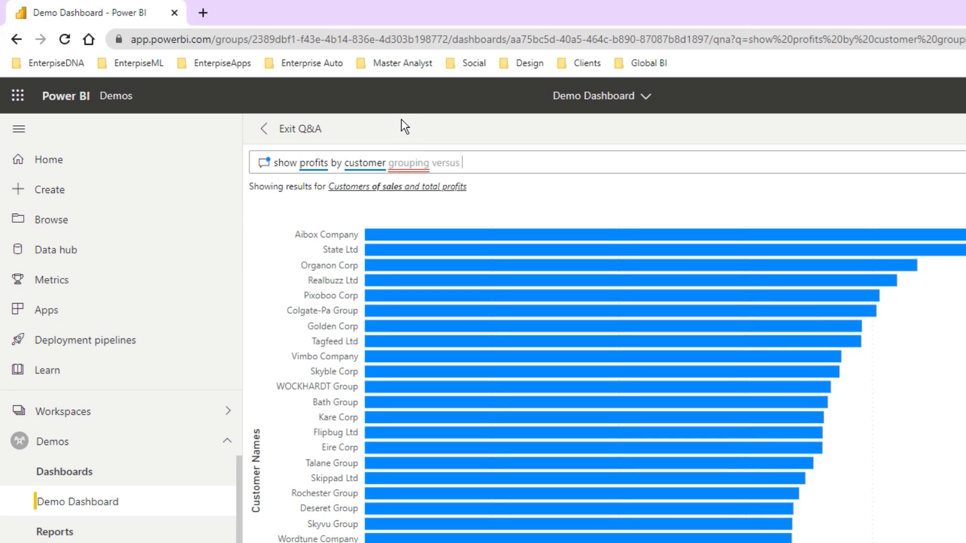
pyautogui.write('margins')
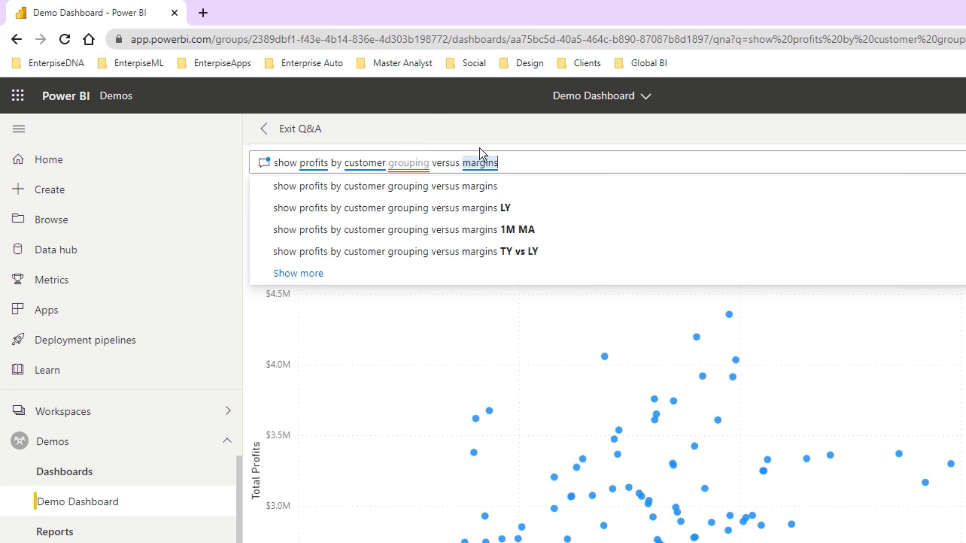
pyautogui.write(' by custom')
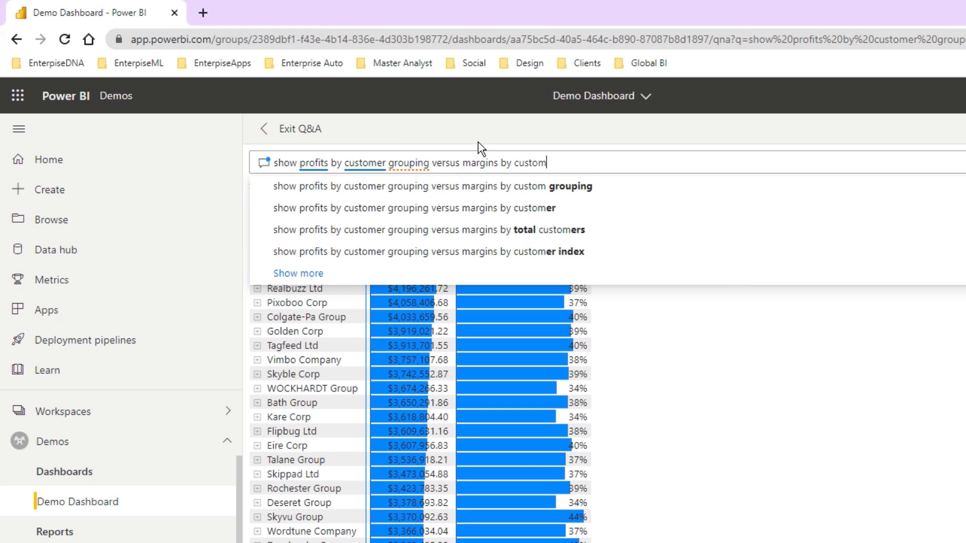
pyautogui.write(' grouping')
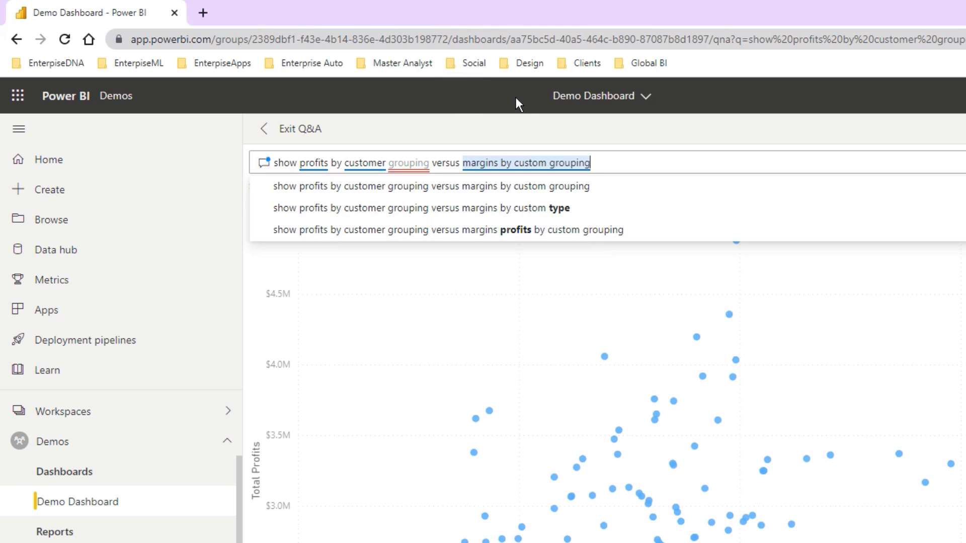
# Append "per customer as scatter chart with legend customer grouping" to the profits versus margins question.
pyautogui.write(' per customer')
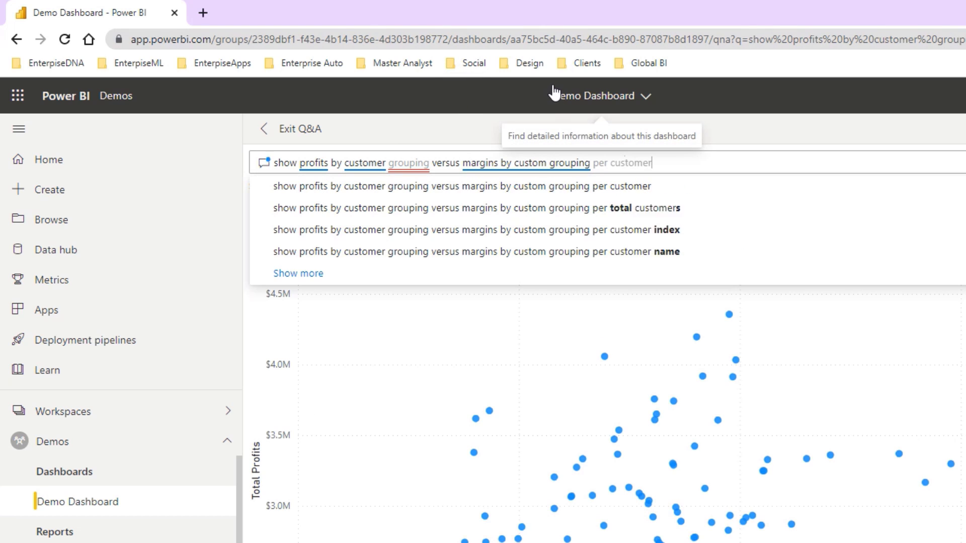
pyautogui.write(' as scatter c')
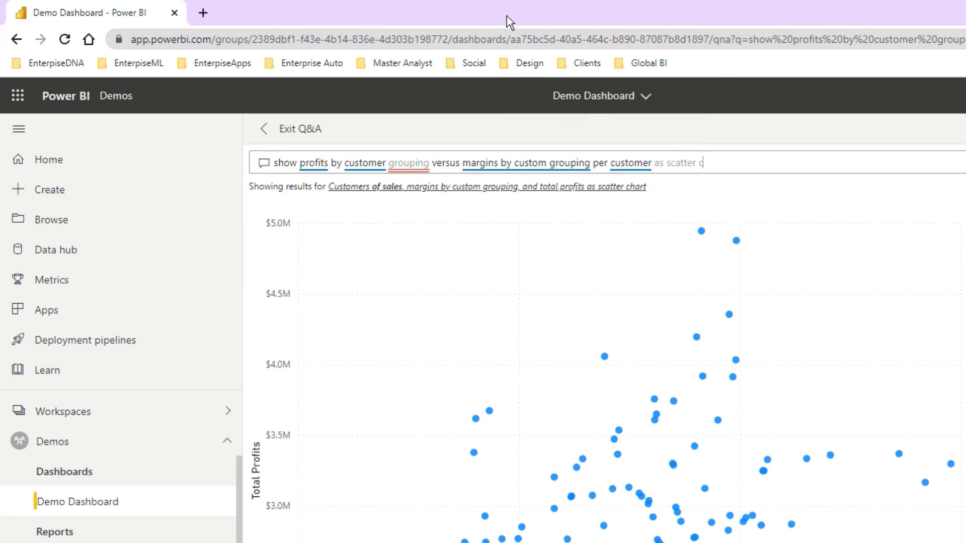
pyautogui.write('harts')
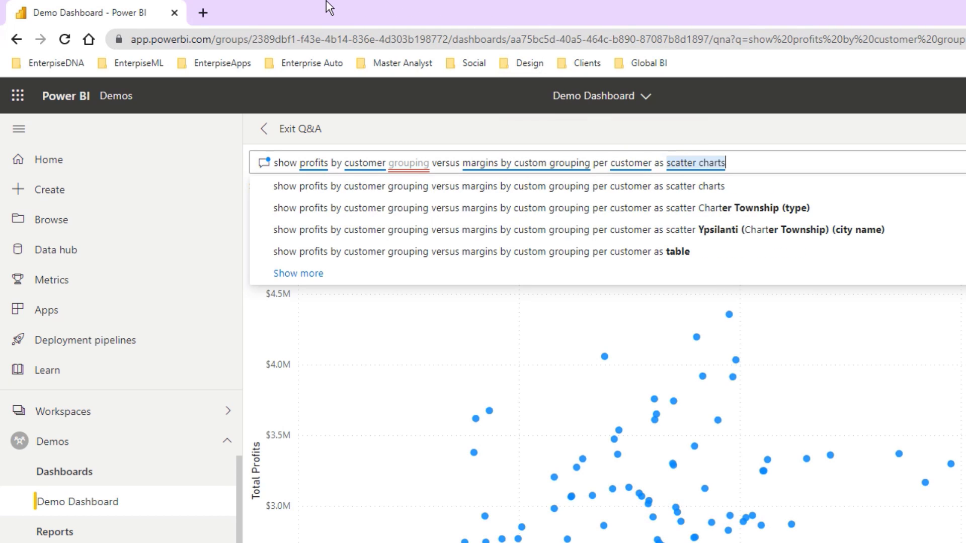
pyautogui.press('BackSpace')
pyautogui.write('with')
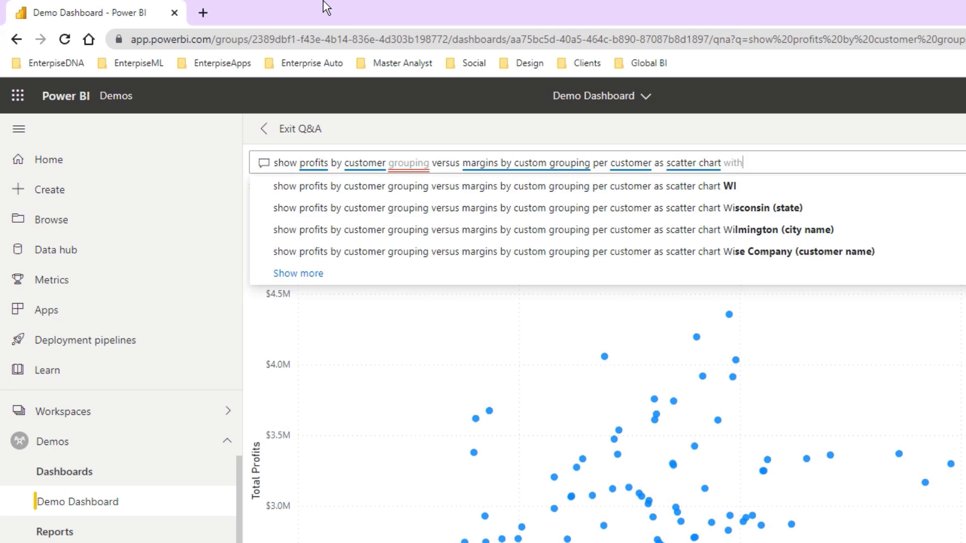
pyautogui.write(' legend customer g')
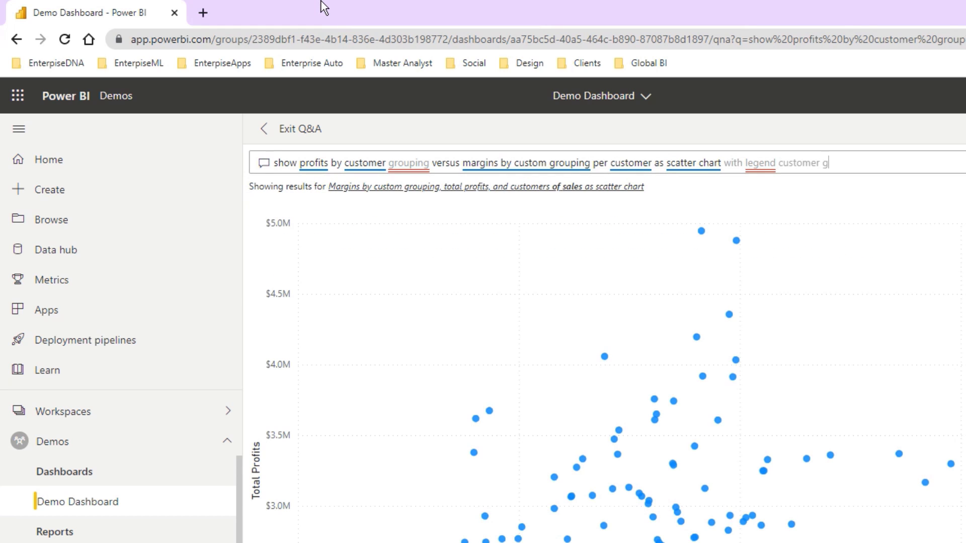
pyautogui.write('rouping')
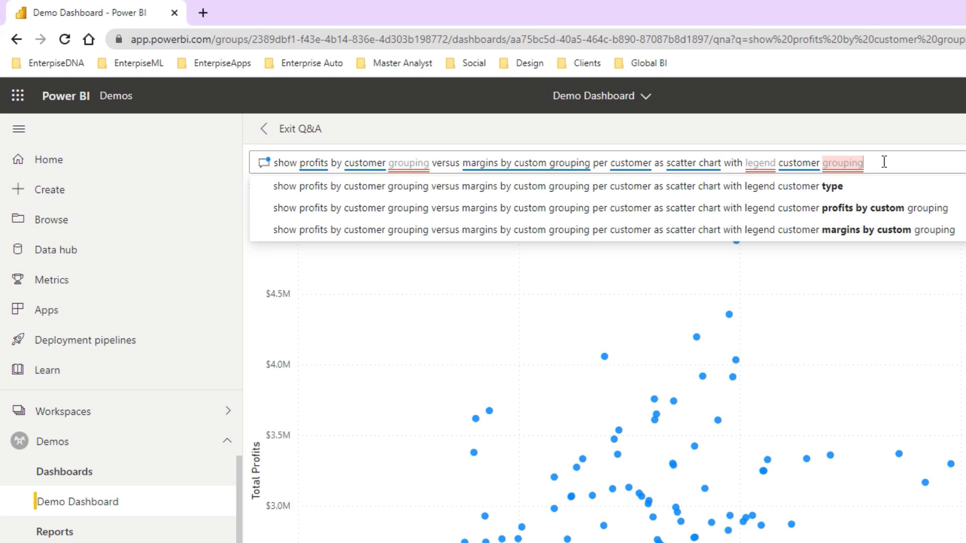
# Change the first "customer grouping" in the question to "custom grouping" so it reads "profits by custom grouping".
pyautogui.click(386, 162)
pyautogui.press('BackSpace')
pyautogui.press('BackSpace')
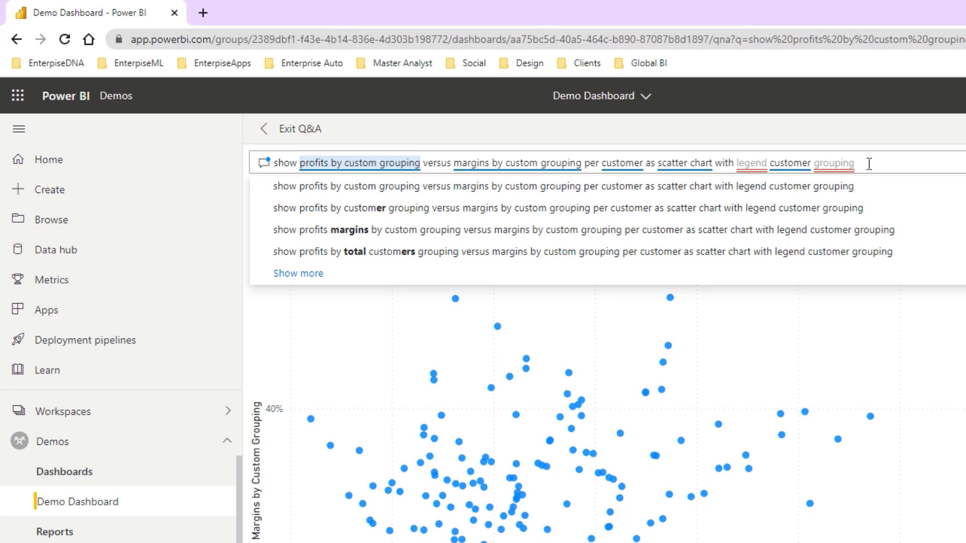
# Change the legend wording at the end of the question to "customer groups" and expand the Segmentation Patterns table's fields.
pyautogui.press('BackSpace')
pyautogui.press('BackSpace')
pyautogui.press('BackSpace')
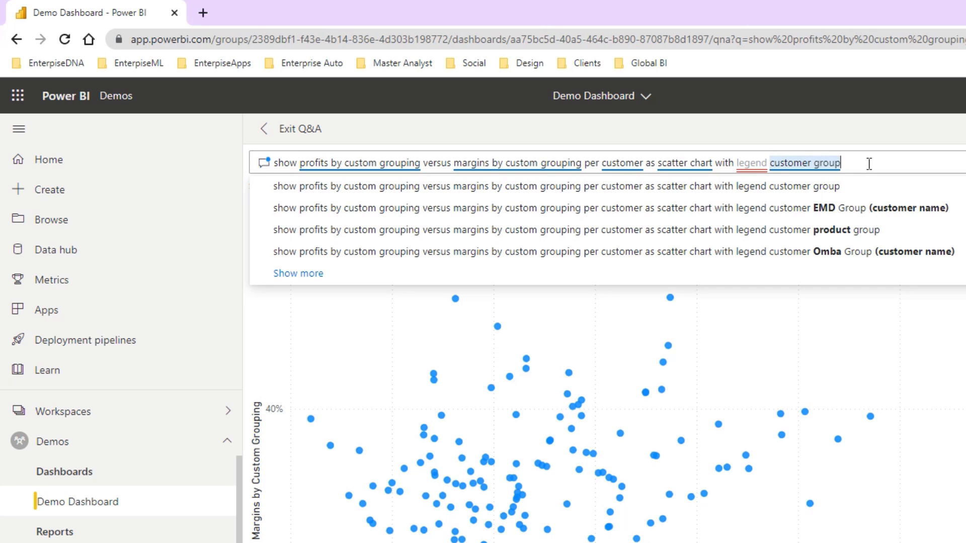
pyautogui.write('s')
pyautogui.press('Return')
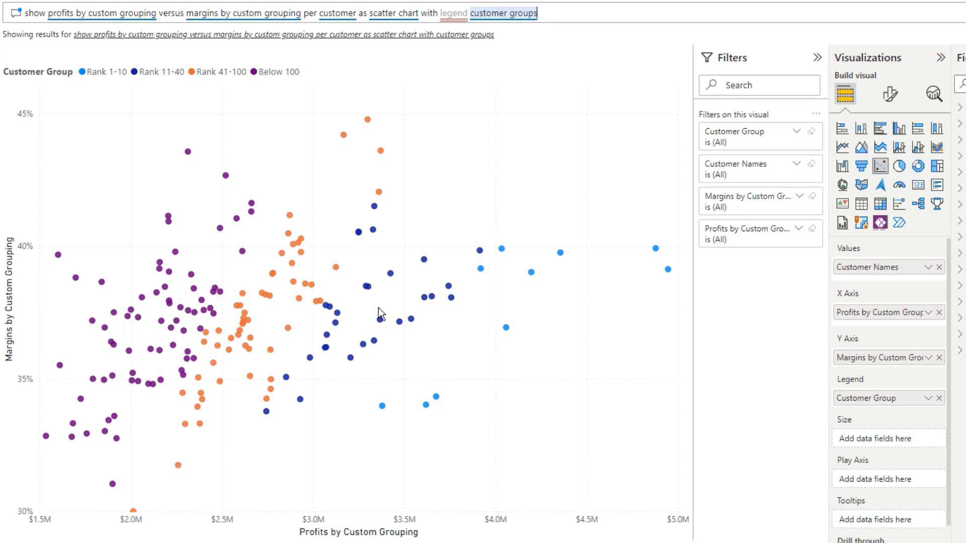
pyautogui.click(561, 11)
pyautogui.click(919, 186)
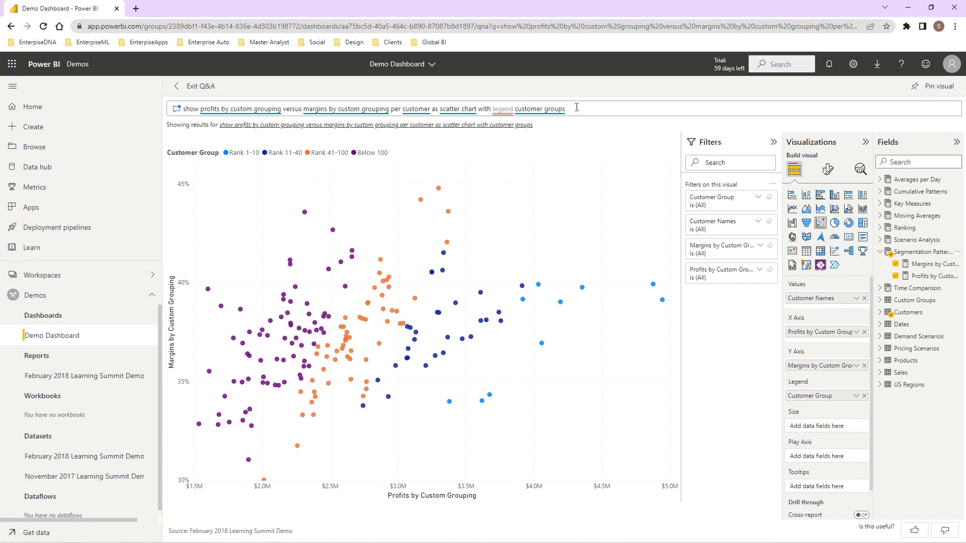
# Clear the whole scatter chart question and start a new one reading "show as table".
pyautogui.moveTo(577, 107); pyautogui.dragTo(180, 108)
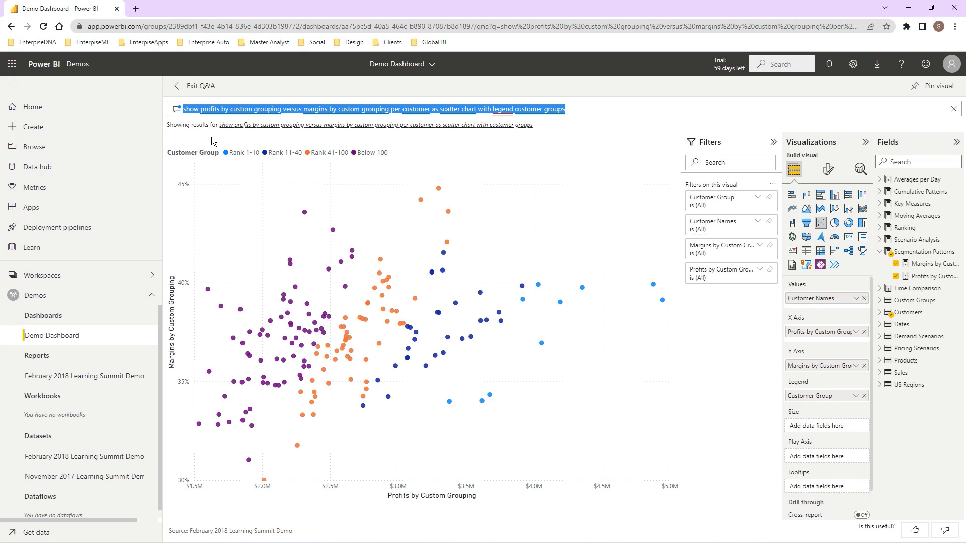
pyautogui.press('BackSpace')
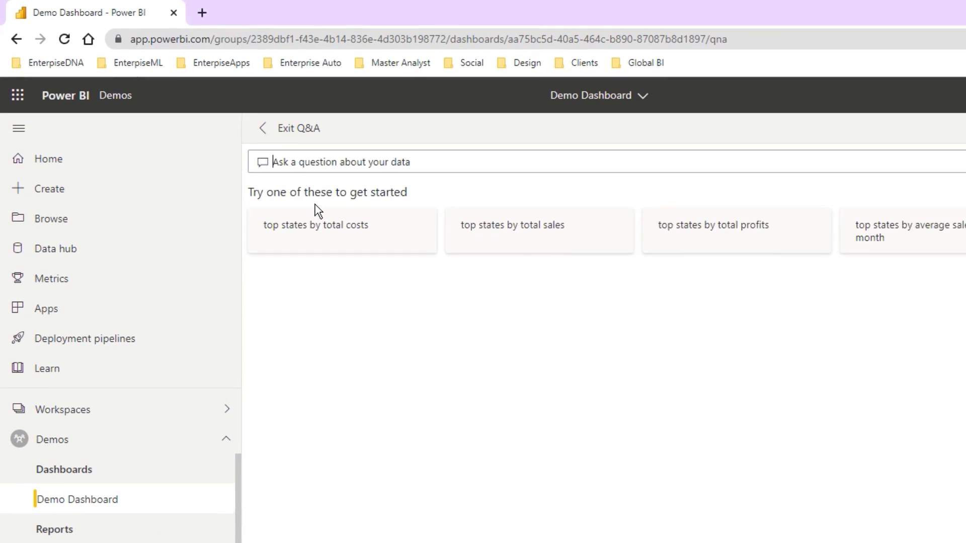
pyautogui.write('show as tale')
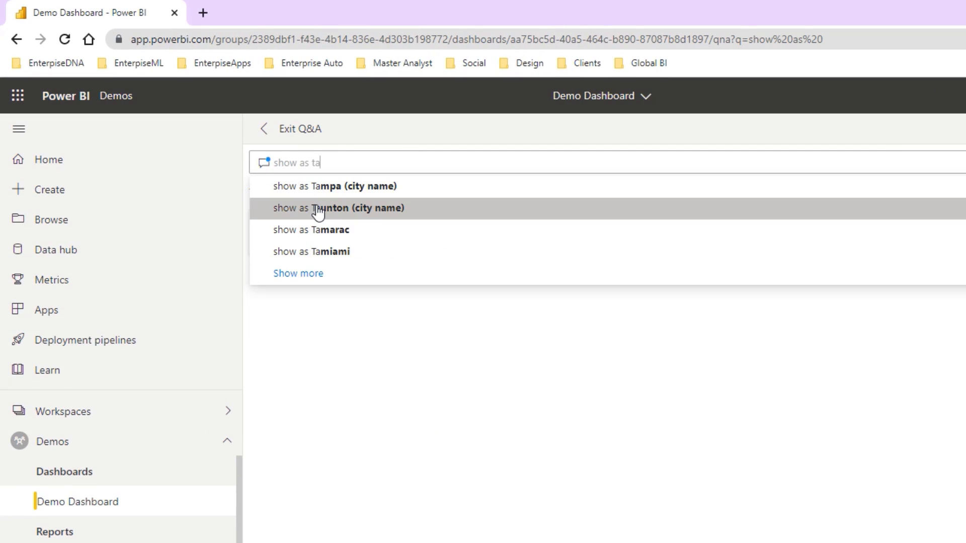
pyautogui.press('BackSpace')
pyautogui.press('BackSpace')
pyautogui.write('ble')
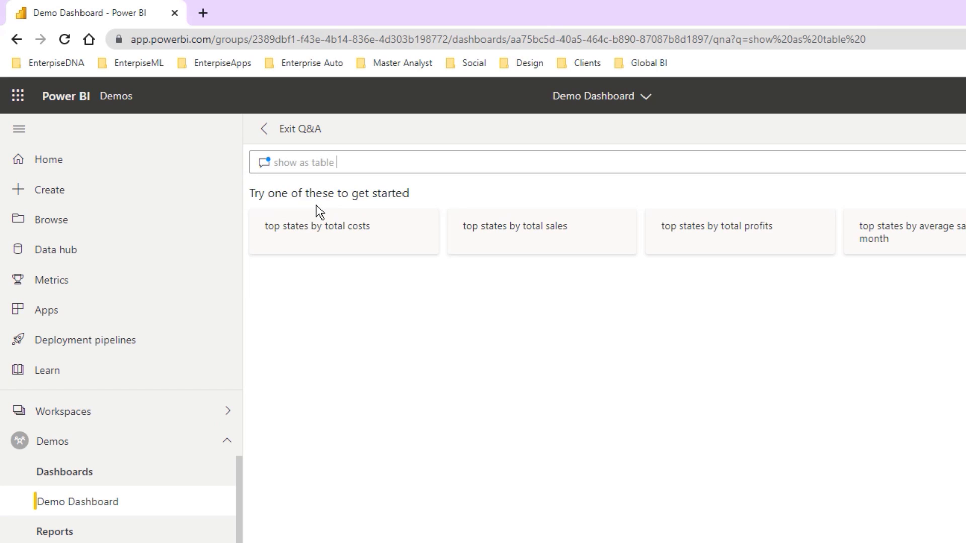
# Reword the new question to "show in a table total sales".
pyautogui.press('BackSpace')
pyautogui.press('BackSpace')
pyautogui.press('BackSpace')
pyautogui.press('BackSpace')
pyautogui.press('BackSpace')
pyautogui.press('BackSpace')
pyautogui.press('BackSpace')
pyautogui.press('BackSpace')
pyautogui.press('BackSpace')
pyautogui.write('i')
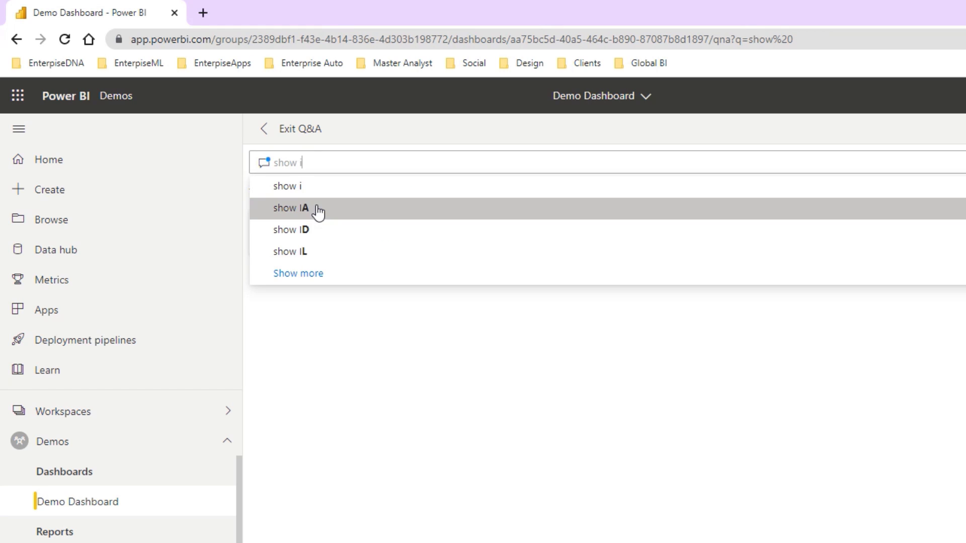
pyautogui.write('n a table to')
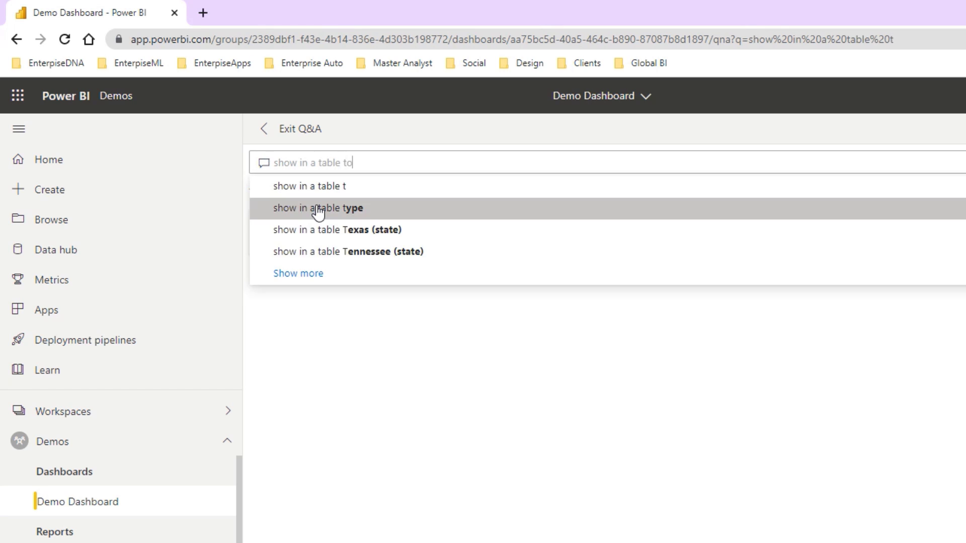
pyautogui.write('tal sales')
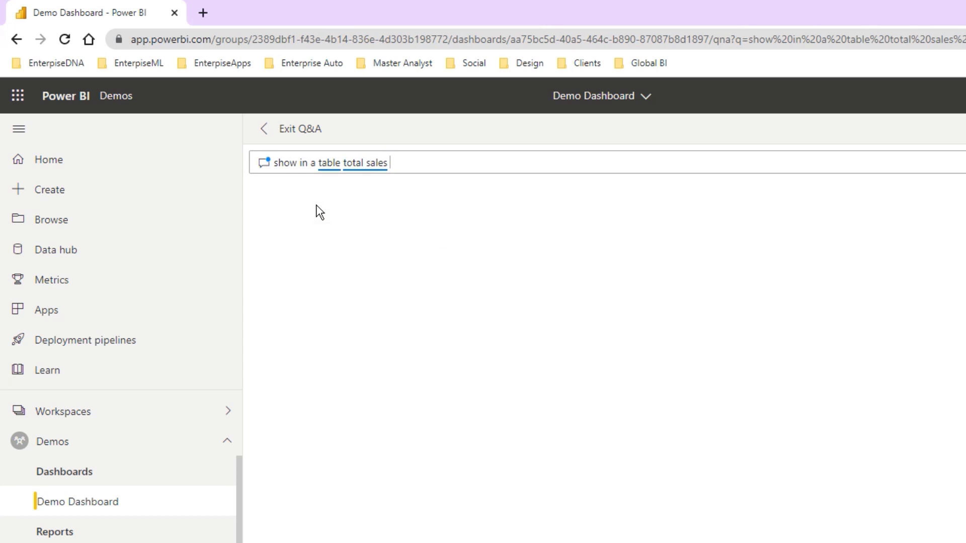
# Extend the table question with ", total profits, profit margins per customer".
pyautogui.write(', tota')
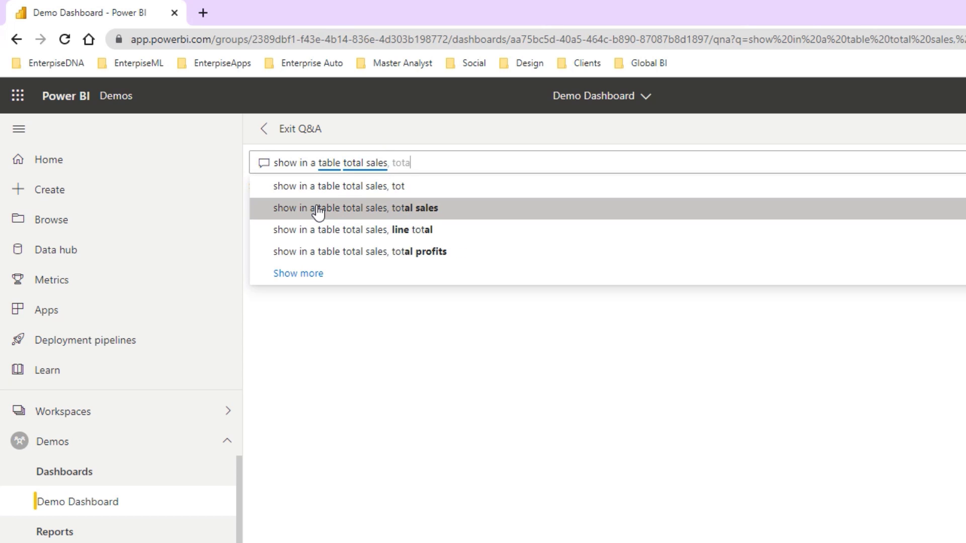
pyautogui.write('l profits')
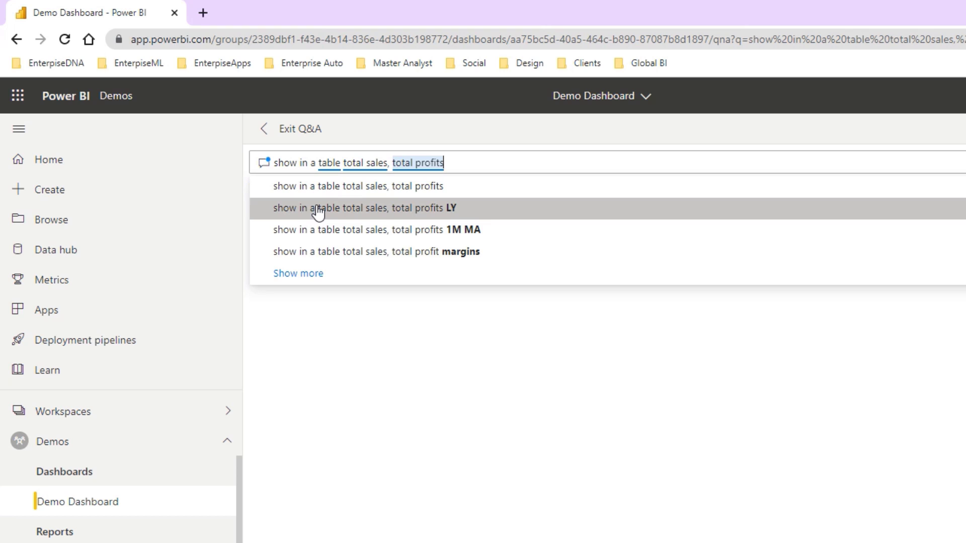
pyautogui.write(', profit ma')
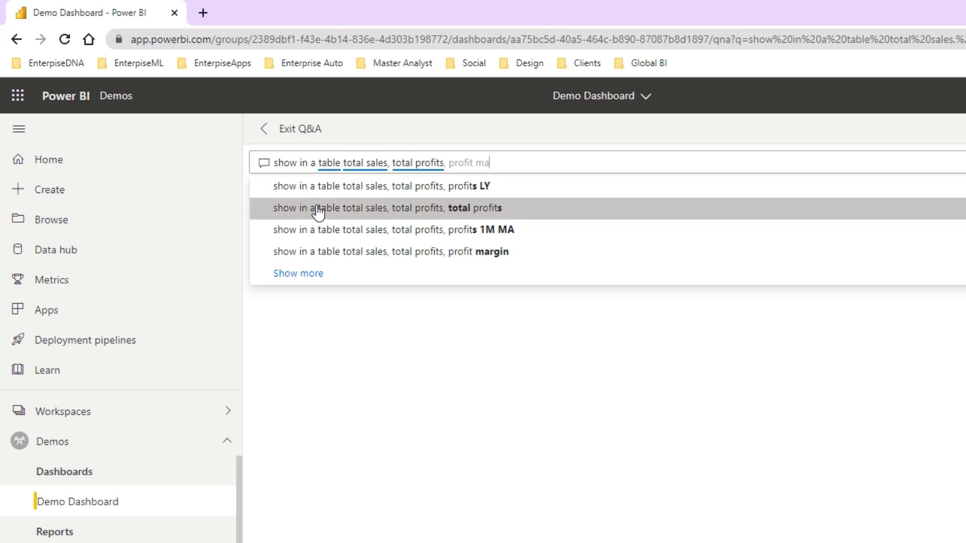
pyautogui.write('rgins per')
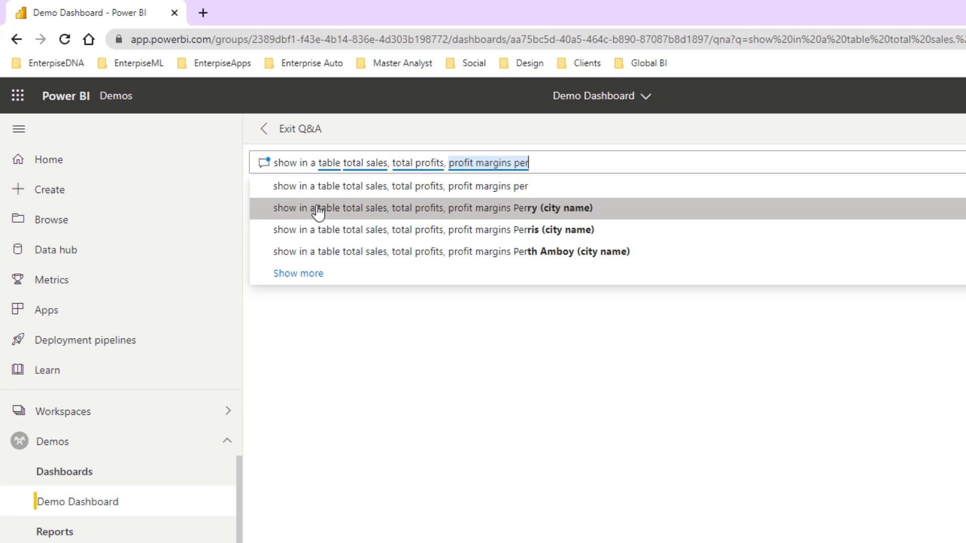
pyautogui.write(' customer')
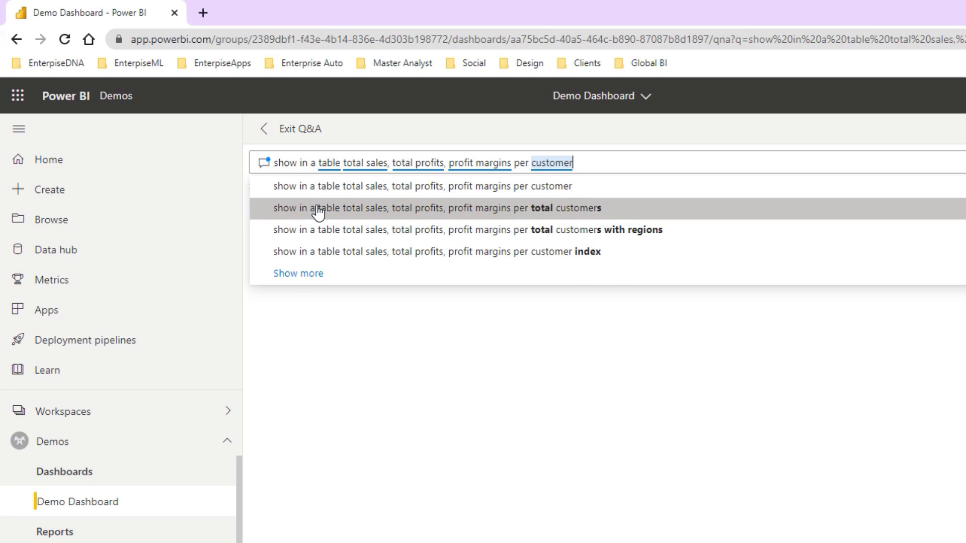
# Restrict the customer table to 2017 by adding "in year 2017" to the question.
pyautogui.write(' in ')
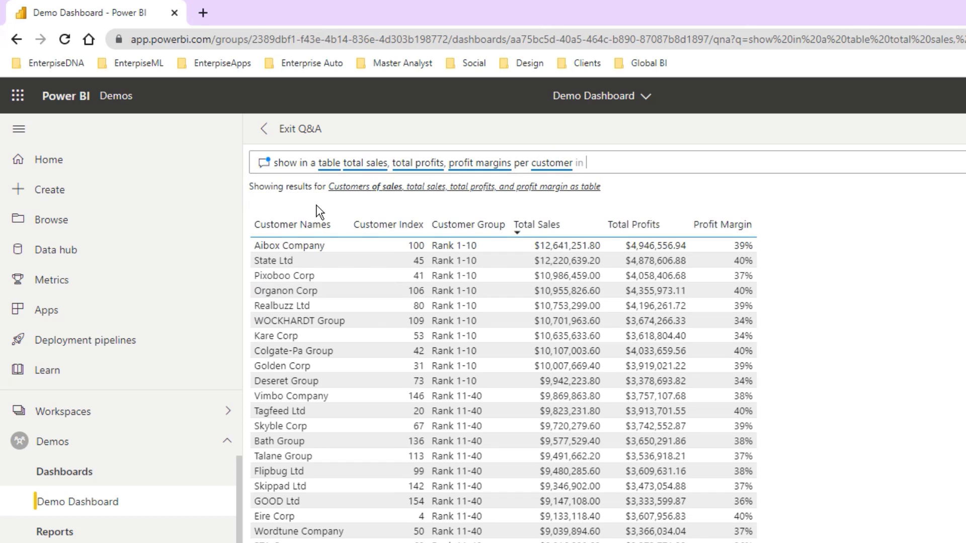
pyautogui.write('year 2017')
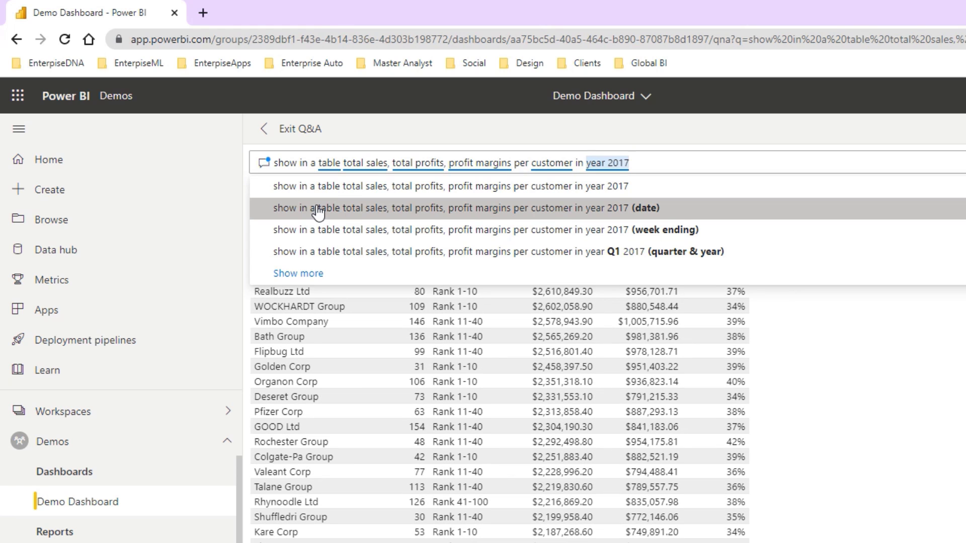
pyautogui.click(318, 211)
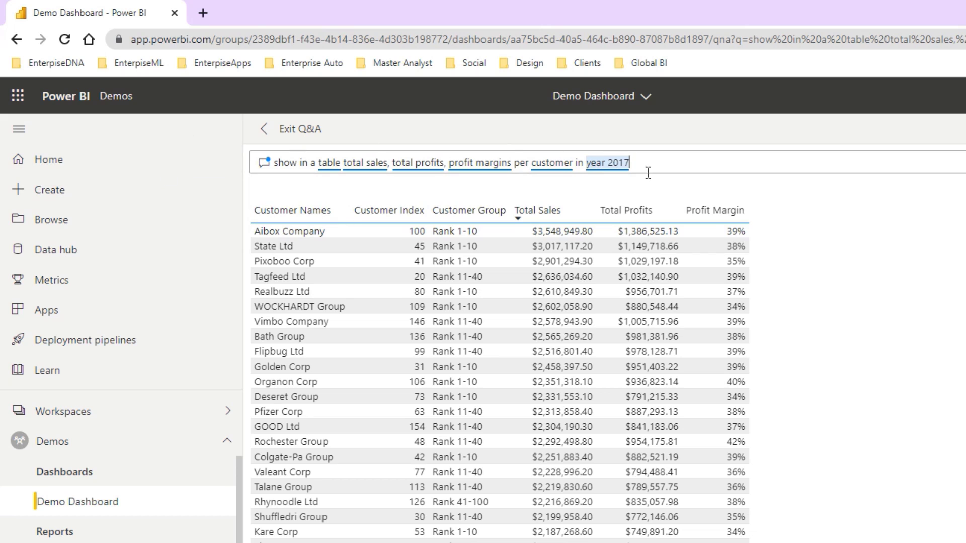
# Replace the question's year condition with "where is 2017" and correct its profit term to "total profits".
pyautogui.click(662, 158)
pyautogui.press('BackSpace')
pyautogui.press('BackSpace')
pyautogui.press('BackSpace')
pyautogui.press('BackSpace')
pyautogui.press('BackSpace')
pyautogui.press('BackSpace')
pyautogui.press('BackSpace')
pyautogui.press('BackSpace')
pyautogui.press('BackSpace')
pyautogui.press('BackSpace')
pyautogui.press('BackSpace')
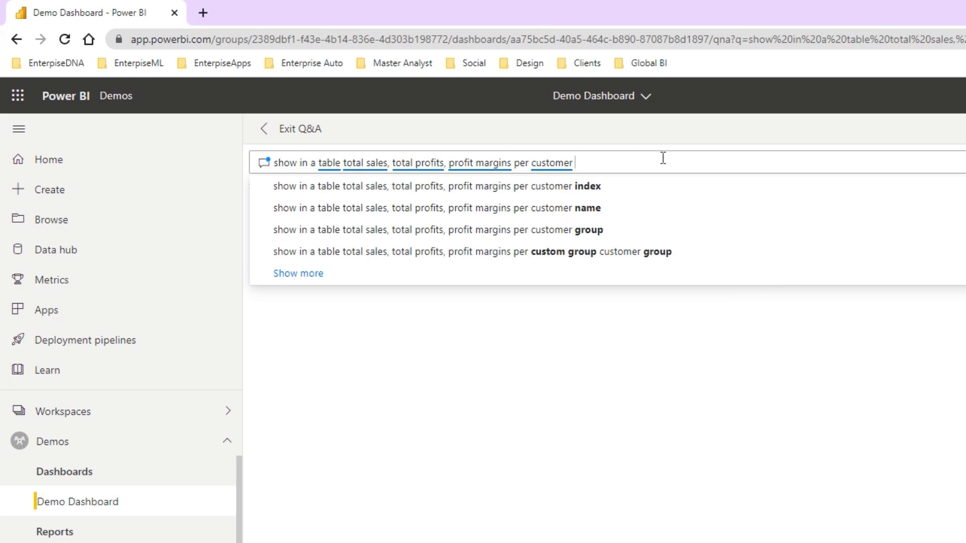
pyautogui.write('where is 2017')
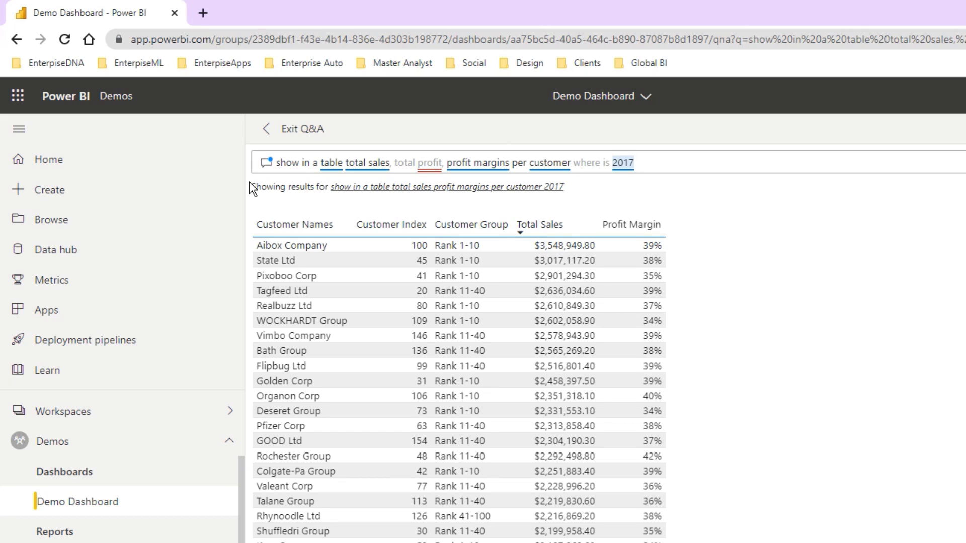
pyautogui.click(443, 162)
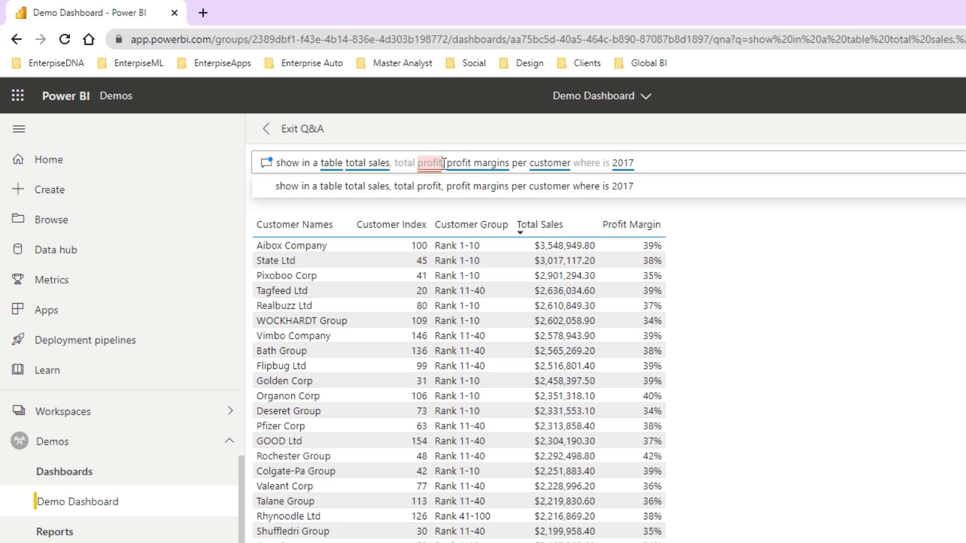
pyautogui.write('s')
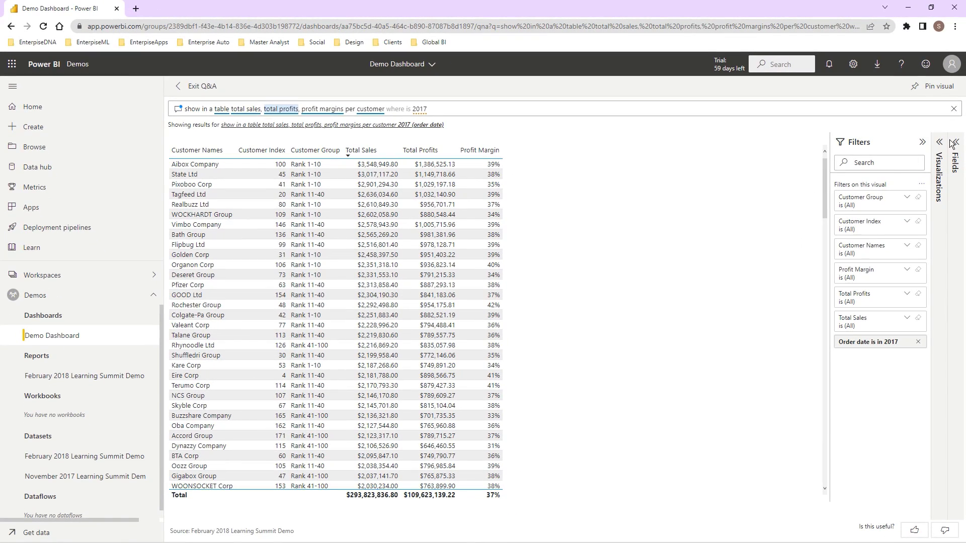
# Expand the visual's build options and remove the Customer Group and Customer Index columns from the table.
pyautogui.click(954, 146)
pyautogui.click(858, 236)
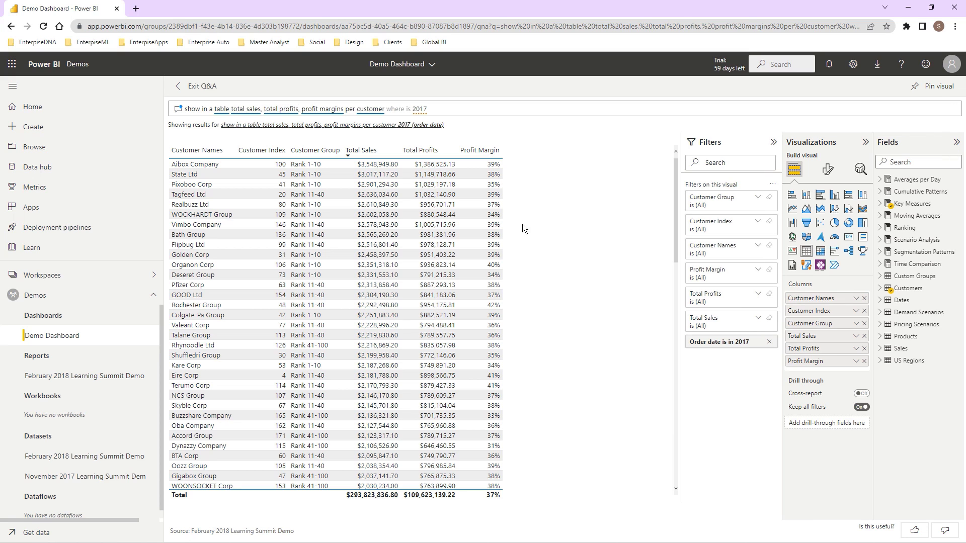
pyautogui.click(864, 323)
pyautogui.click(864, 311)
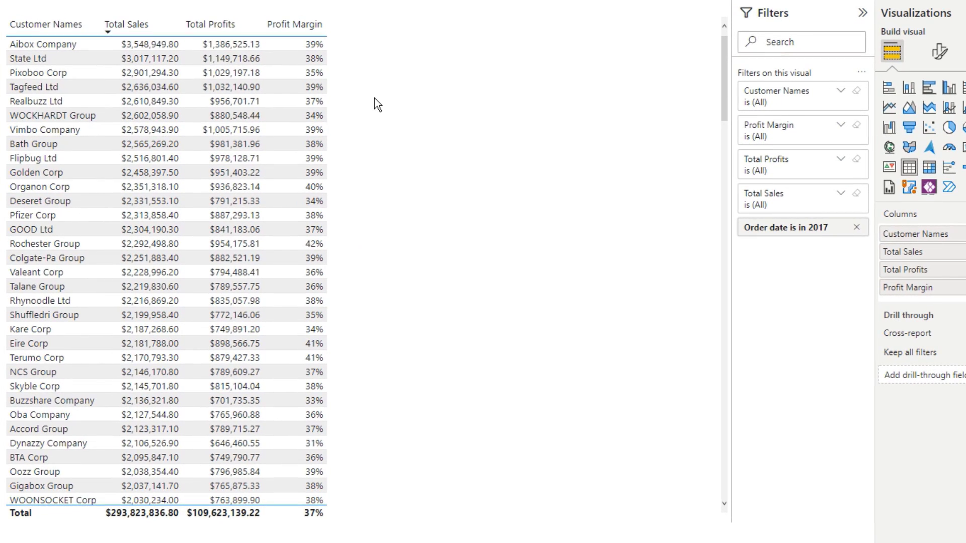
# Look through the customer rows and sort the table by Total Profits in descending order.
pyautogui.scroll(-5, 391, 167)
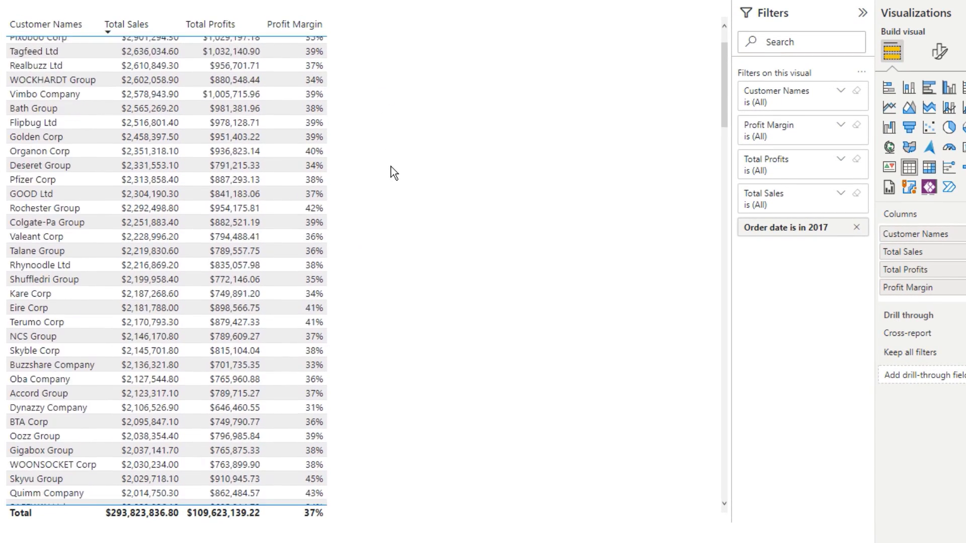
pyautogui.scroll(5, 388, 174)
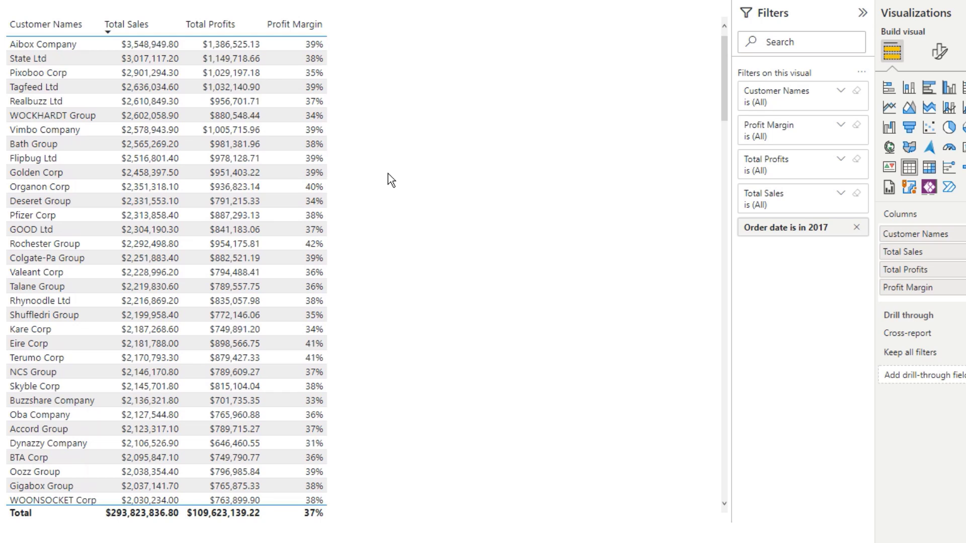
pyautogui.click(247, 31)
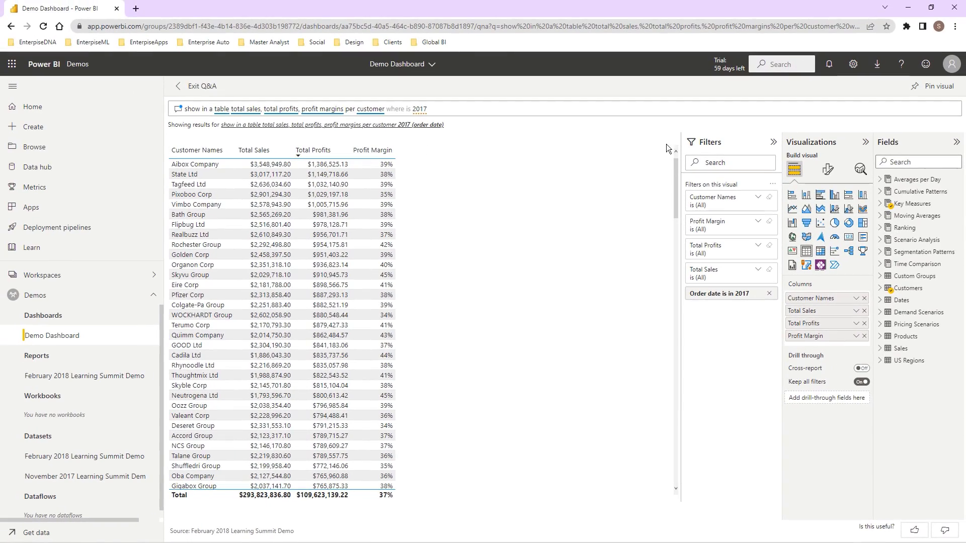
# Pin the customer table to the existing Demo Dashboard and exit Q&A to return to the dashboard.
pyautogui.click(932, 88)
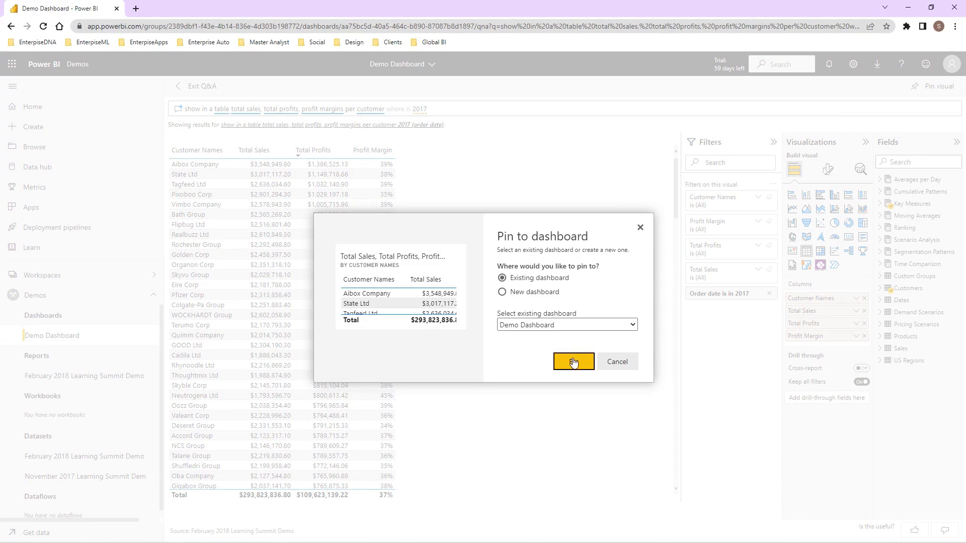
pyautogui.click(573, 363)
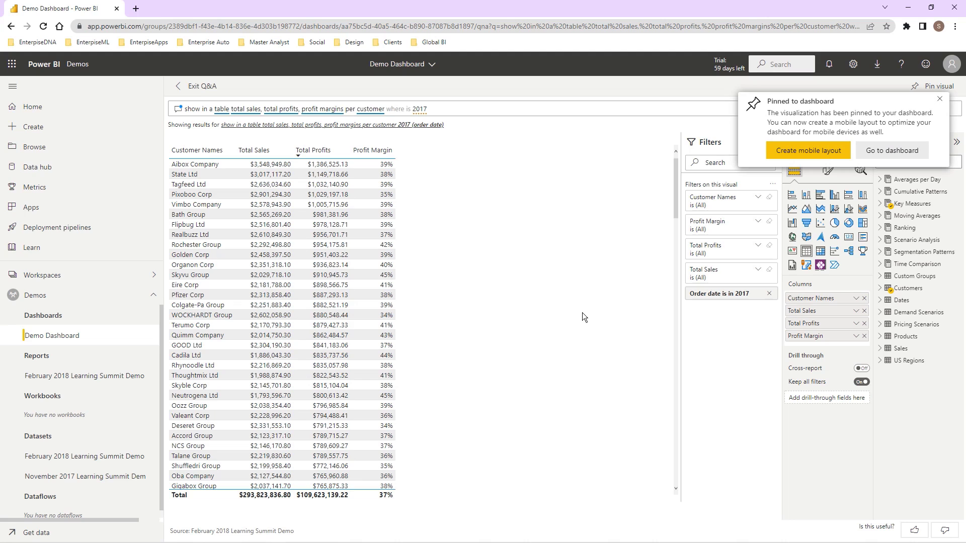
pyautogui.click(208, 85)
pyautogui.click(939, 99)
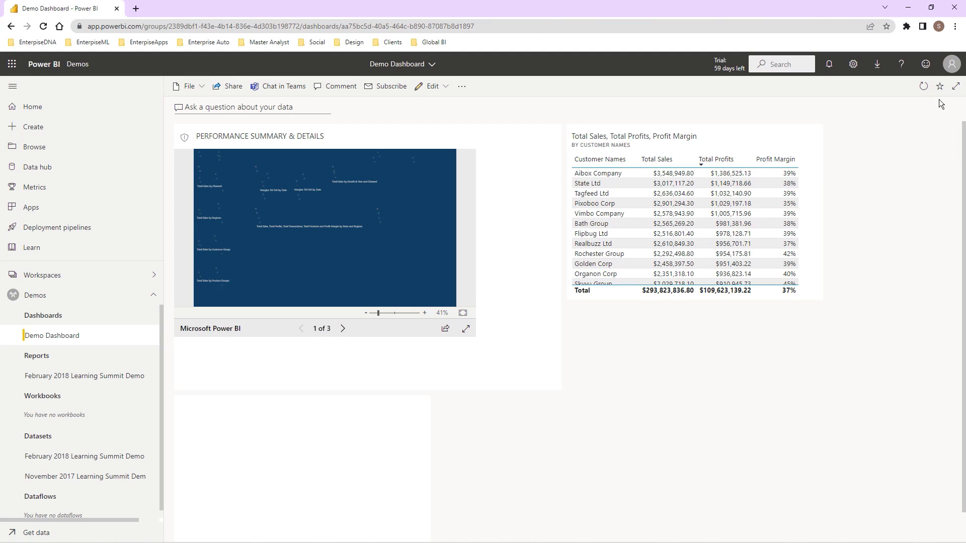
# Reopen the pinned customer table in Q&A, remove its Customer Group and Customer Index columns, and exit without pinning it again.
pyautogui.click(748, 142)
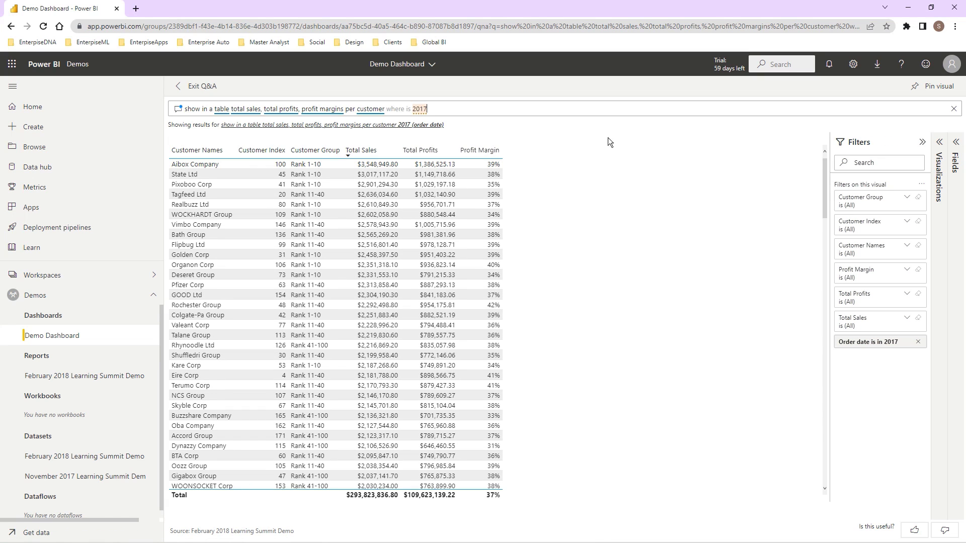
pyautogui.click(955, 142)
pyautogui.click(865, 142)
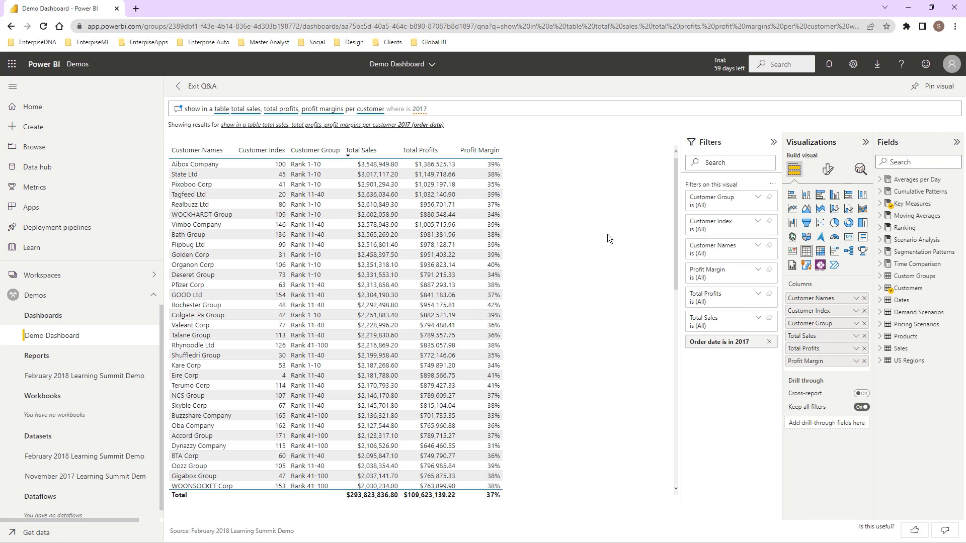
pyautogui.click(864, 323)
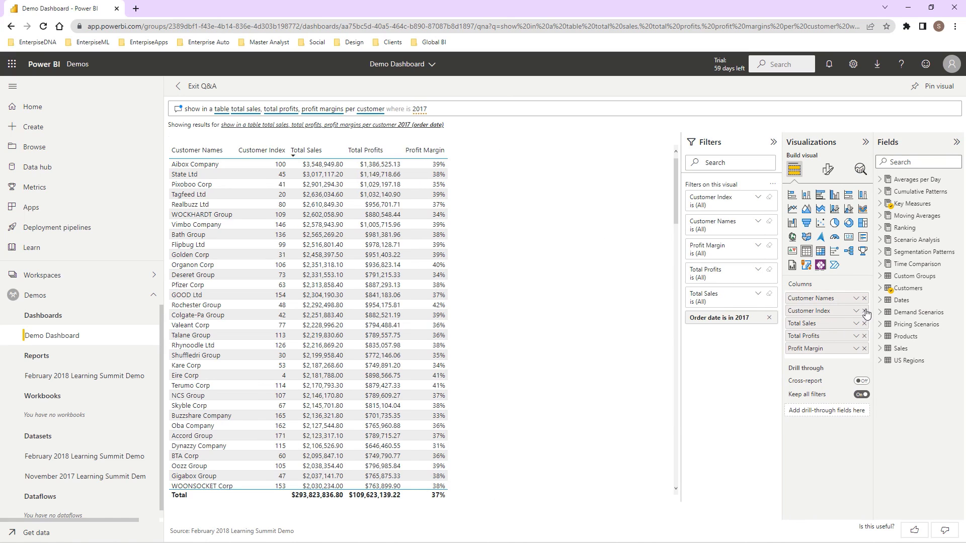
pyautogui.click(864, 311)
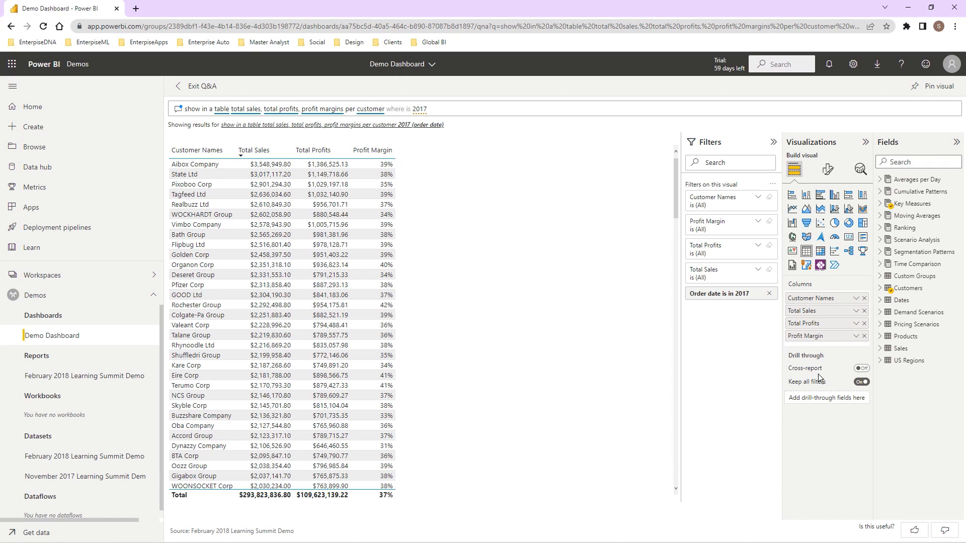
pyautogui.moveTo(805, 335); pyautogui.dragTo(733, 227)
pyautogui.click(196, 94)
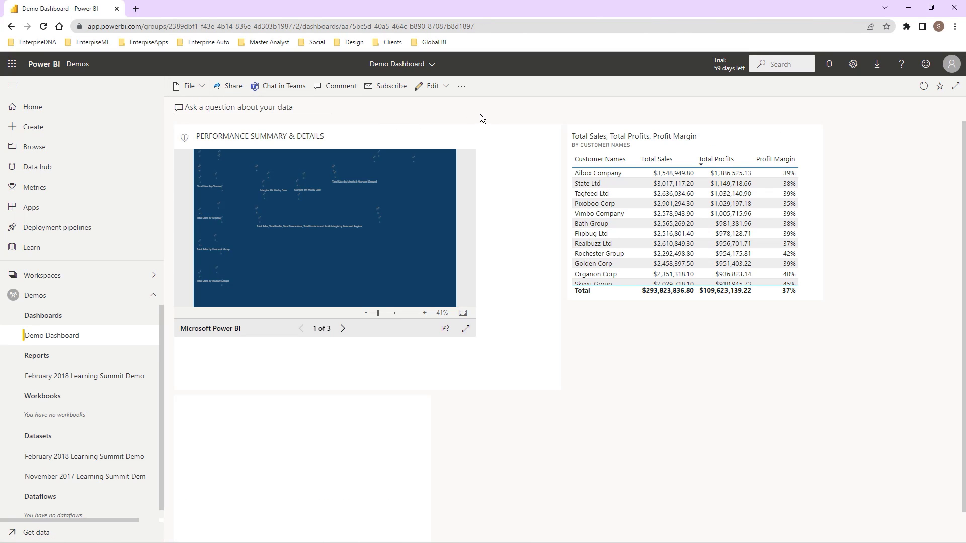